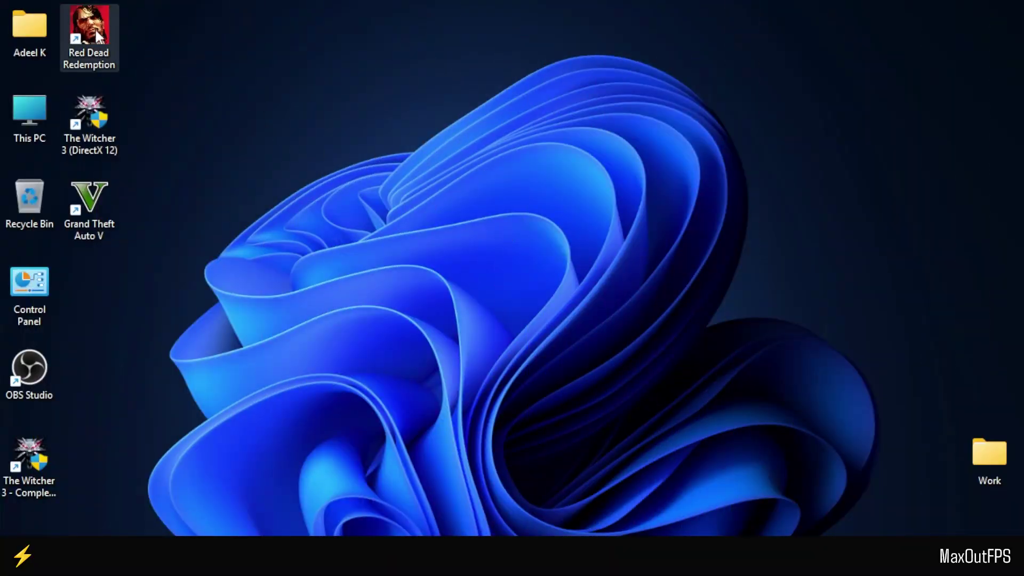
# Step: Open the file location of the Red Dead Redemption shortcut and go up to the Video Games folder
pyautogui.rightClick(94, 27)
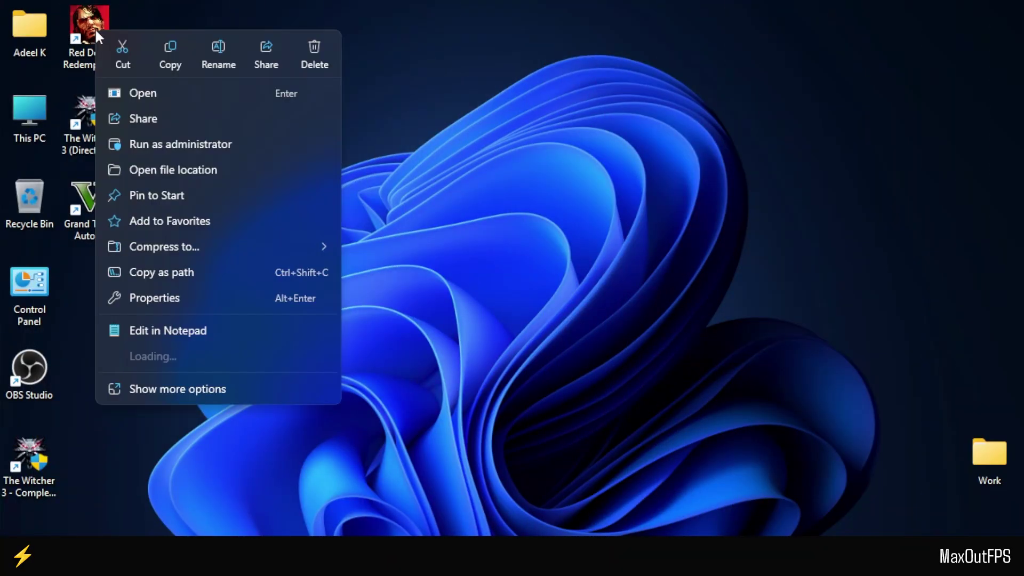
pyautogui.click(184, 171)
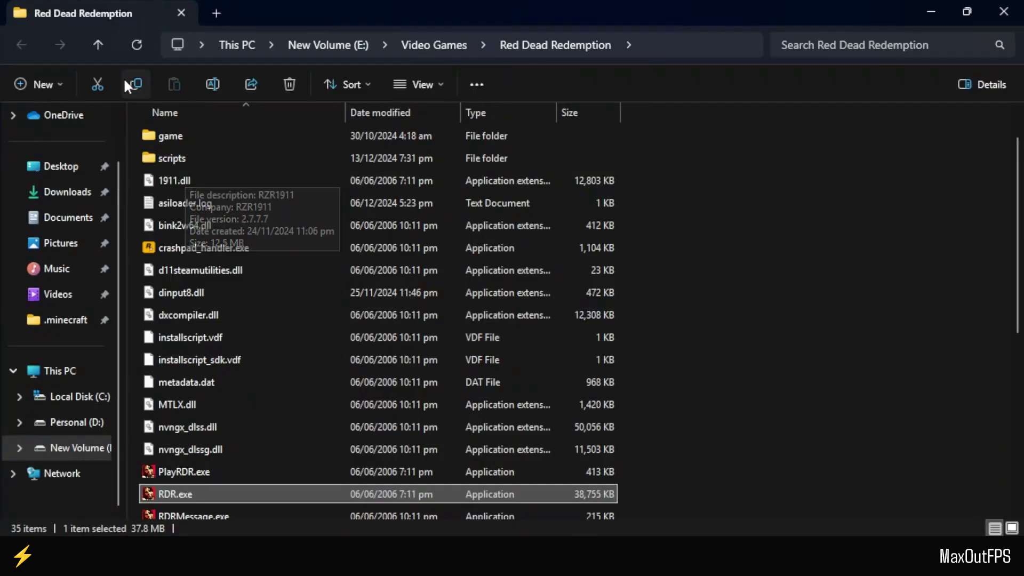
pyautogui.click(98, 41)
# Step: Create a new folder named Backup inside the Video Games folder
pyautogui.rightClick(239, 328)
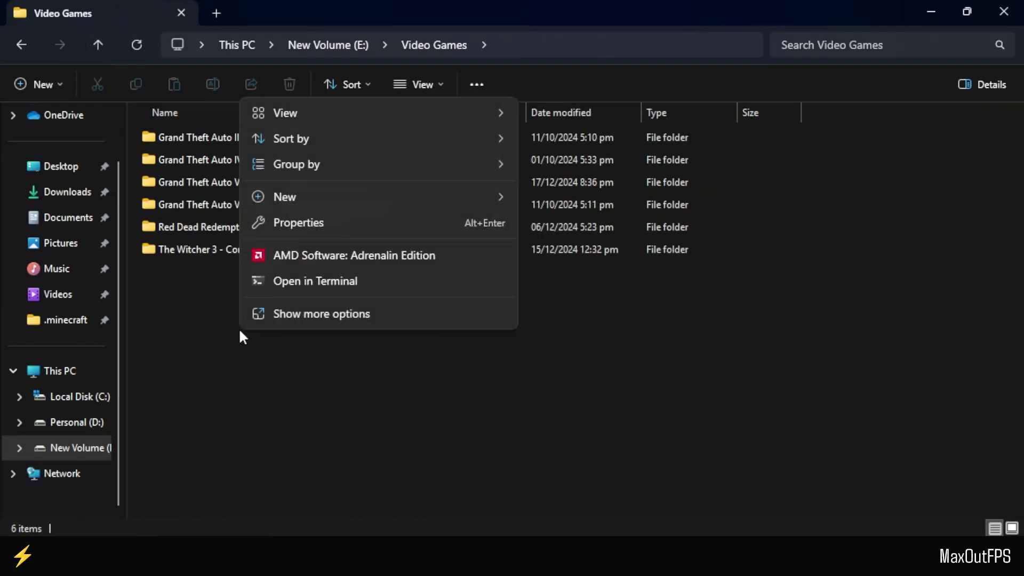
pyautogui.moveTo(290, 197)
pyautogui.click(551, 201)
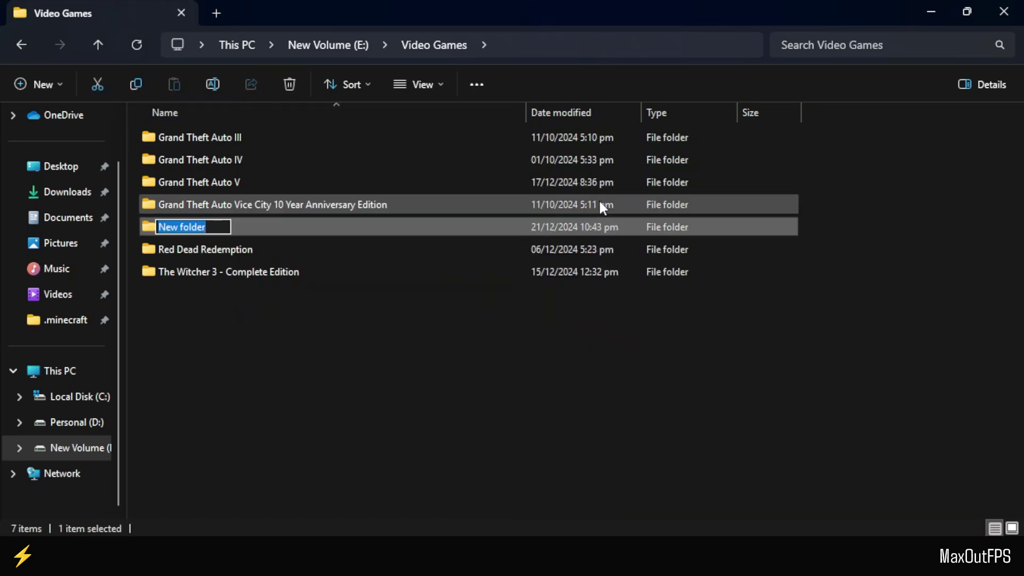
pyautogui.press('BackSpace')
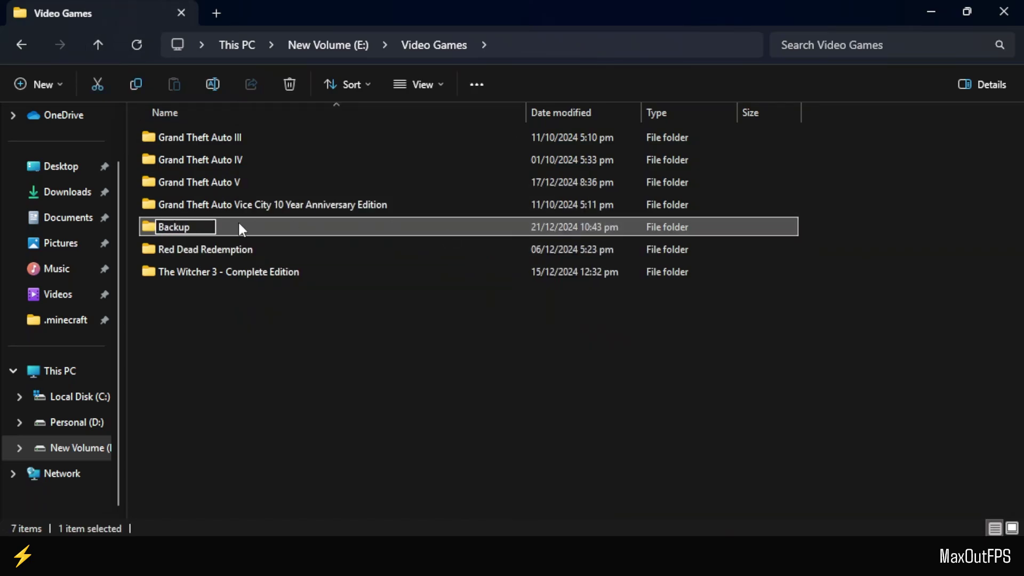
pyautogui.click(238, 224)
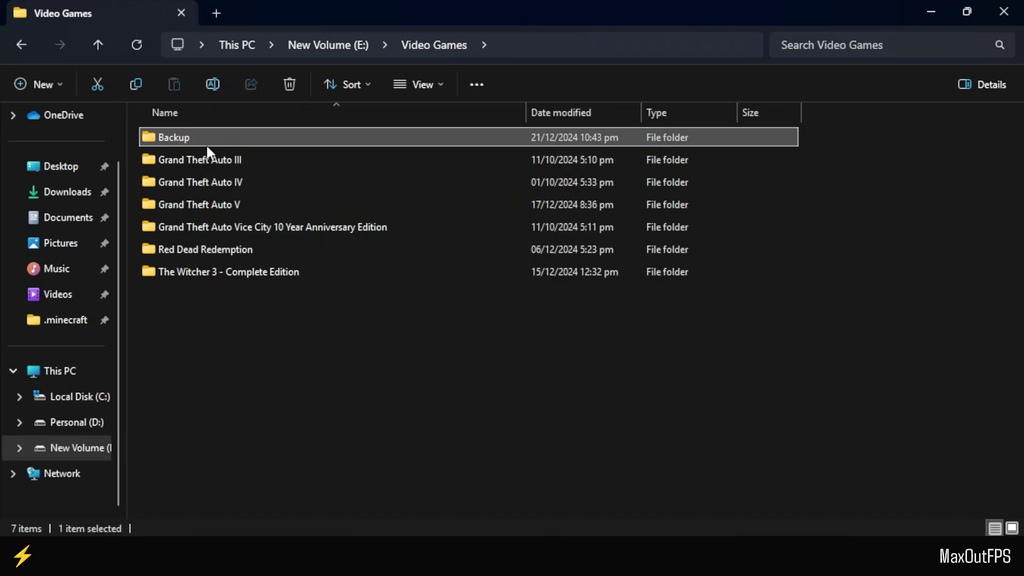
# Step: Copy the Red Dead Redemption folder into the Backup folder
pyautogui.rightClick(238, 249)
pyautogui.click(322, 101)
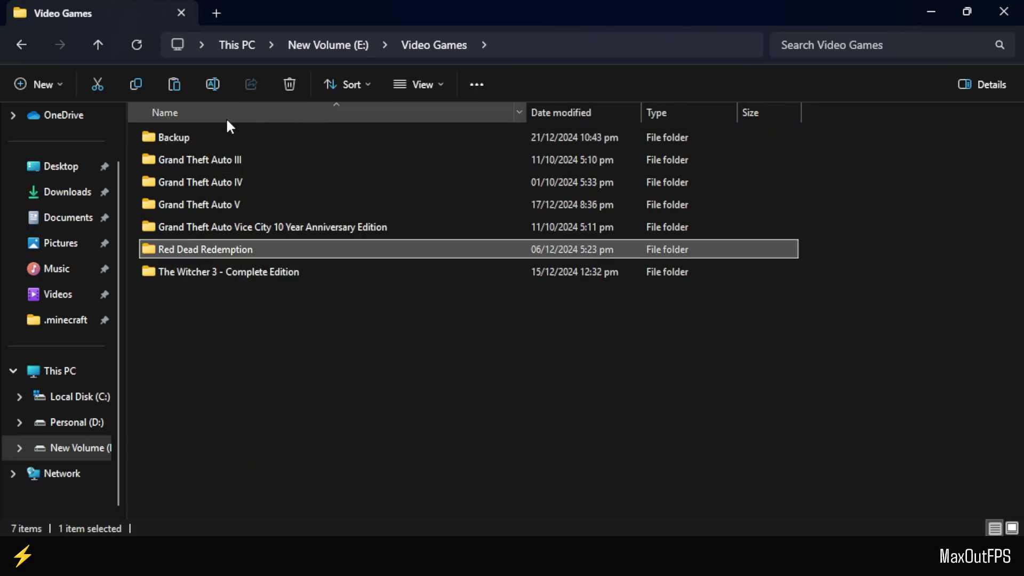
pyautogui.doubleClick(185, 137)
pyautogui.rightClick(217, 184)
pyautogui.click(241, 204)
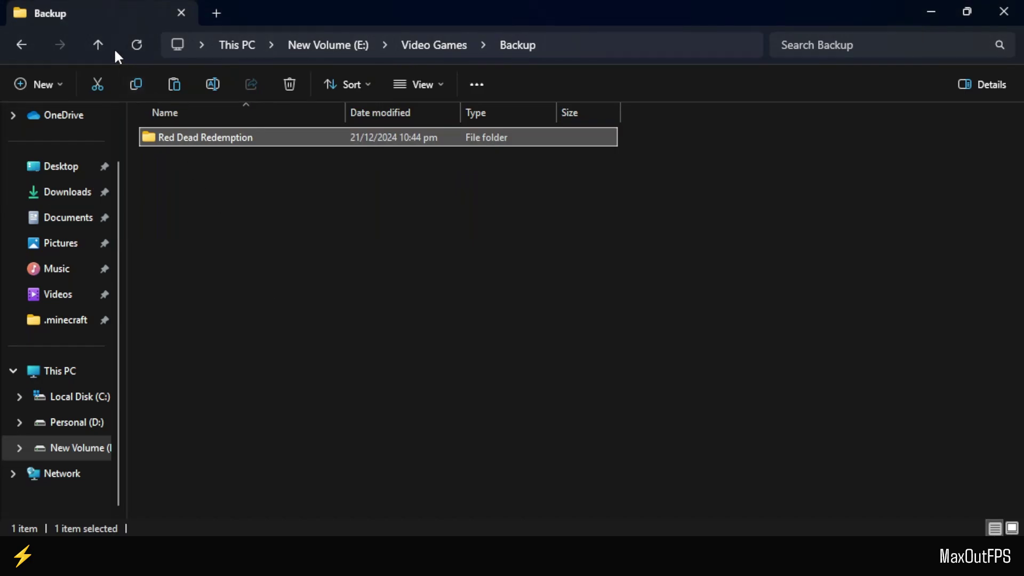
# Step: Return to Video Games, open the original Red Dead Redemption folder and snap its window to one half of the screen
pyautogui.click(97, 46)
pyautogui.click(297, 249)
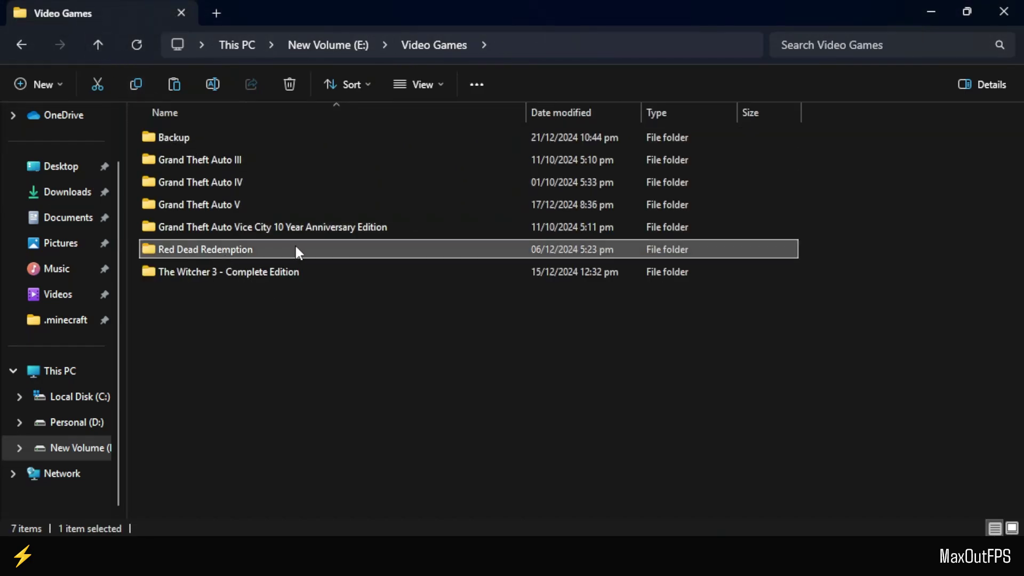
pyautogui.rightClick(258, 248)
pyautogui.click(308, 153)
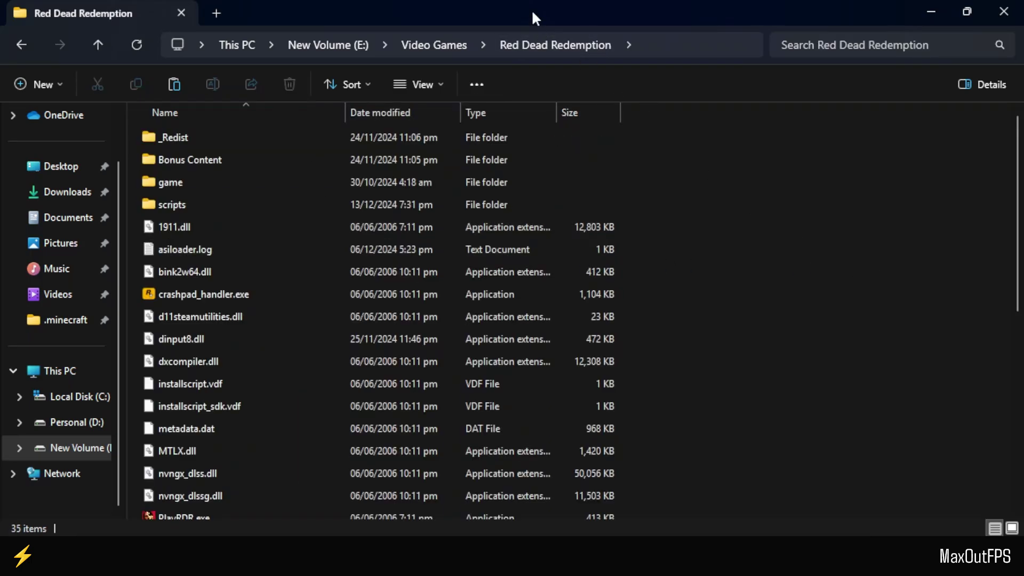
pyautogui.moveTo(531, 8); pyautogui.dragTo(4, 267)
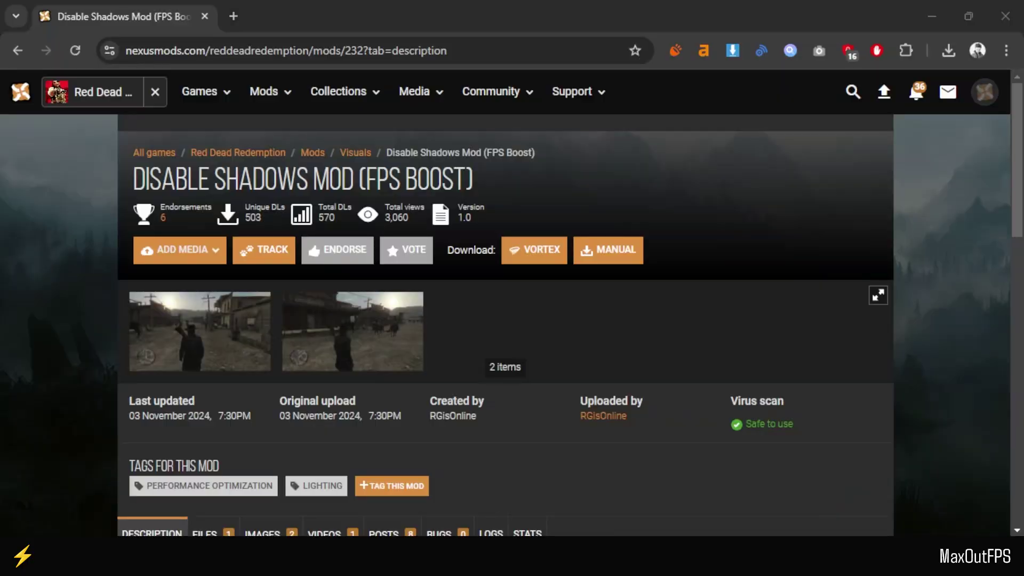
# Step: Open the manual download page for the Disable Shadows Mod (FPS Boost) file on Nexus Mods, and minimize the browser
pyautogui.moveTo(134, 179); pyautogui.dragTo(479, 176)
pyautogui.click(481, 176)
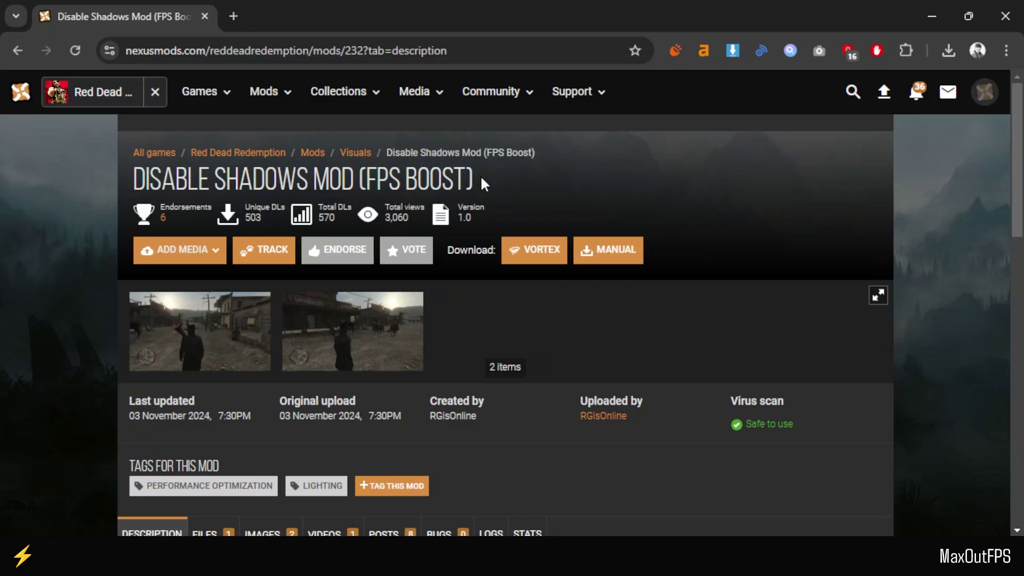
pyautogui.scroll(-4, 696, 321)
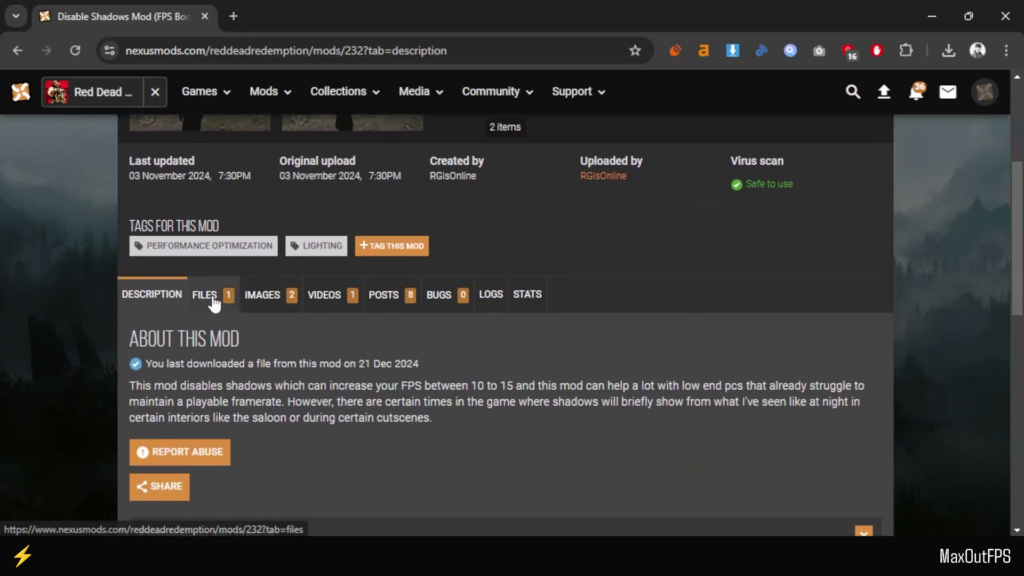
pyautogui.click(213, 302)
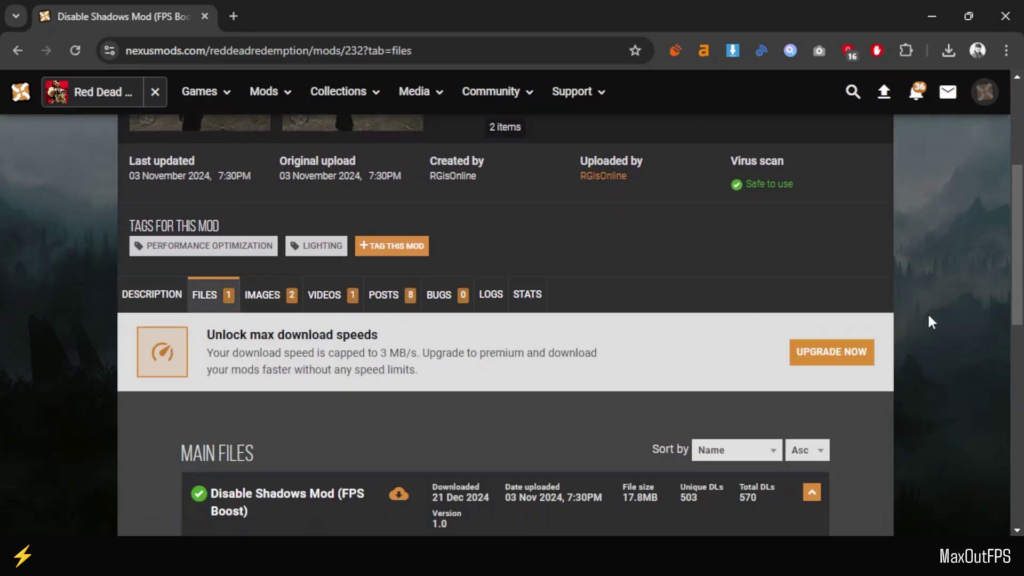
pyautogui.scroll(-4, 931, 321)
pyautogui.click(463, 352)
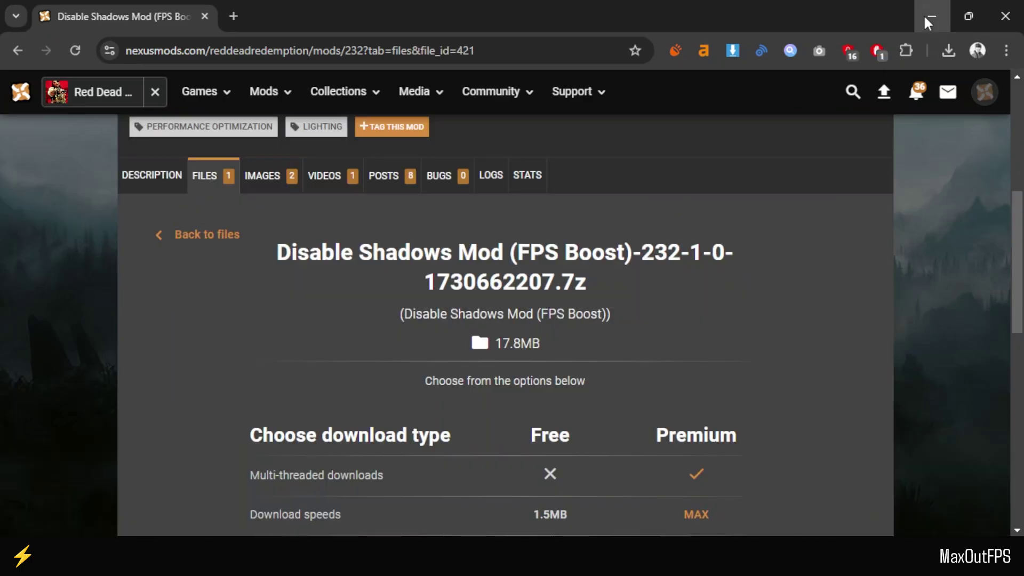
pyautogui.click(931, 17)
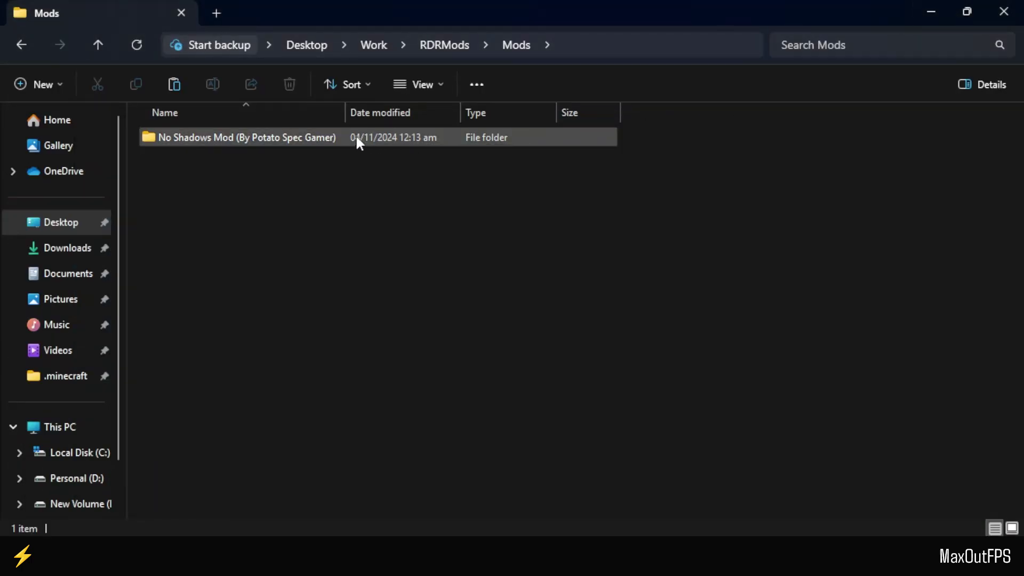
# Step: Snap the Mods window beside the Red Dead Redemption window and open the No Shadows Mod (By Potato Spec Gamer) folder
pyautogui.click(177, 139)
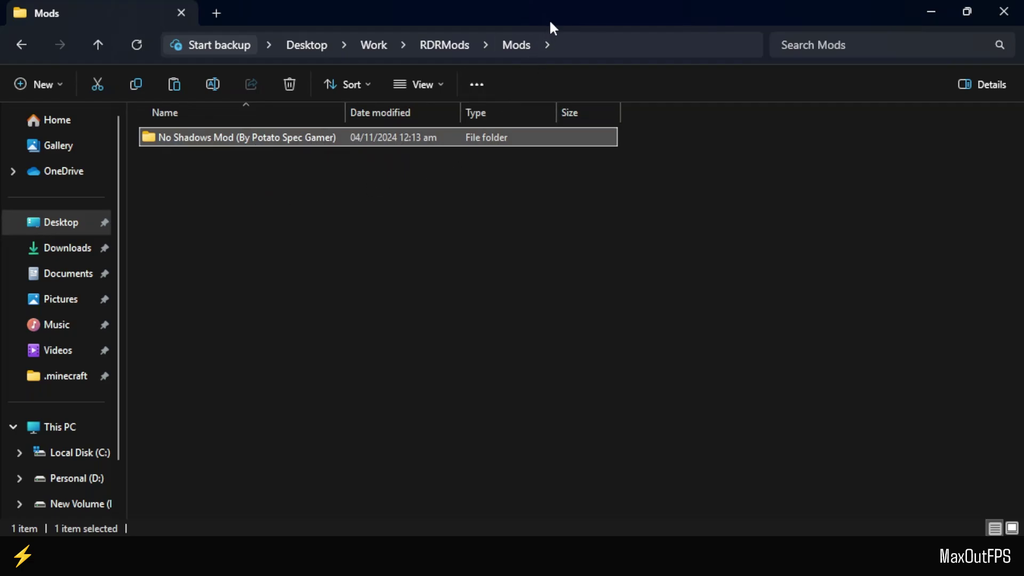
pyautogui.moveTo(552, 7); pyautogui.dragTo(1019, 300)
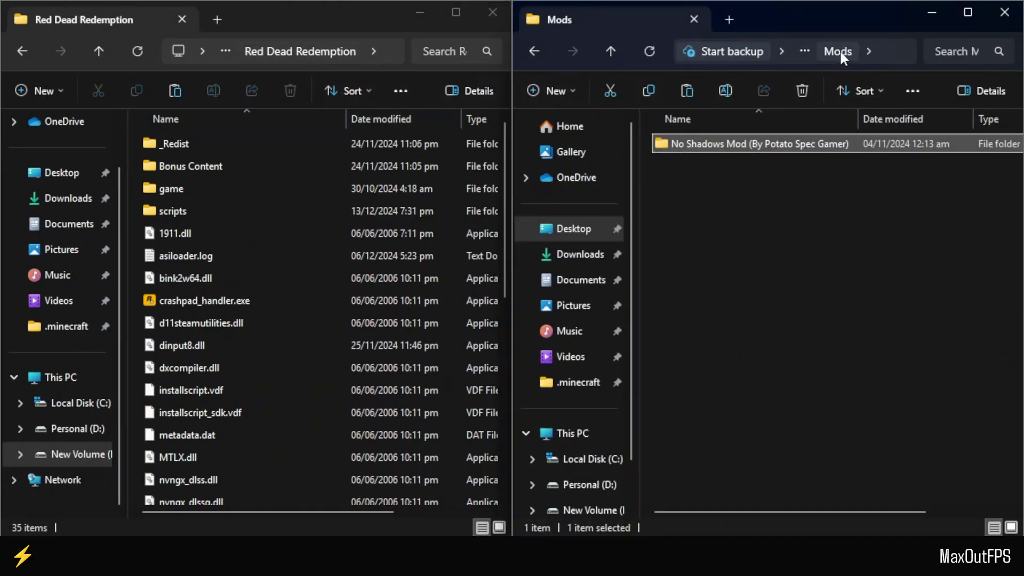
pyautogui.doubleClick(666, 148)
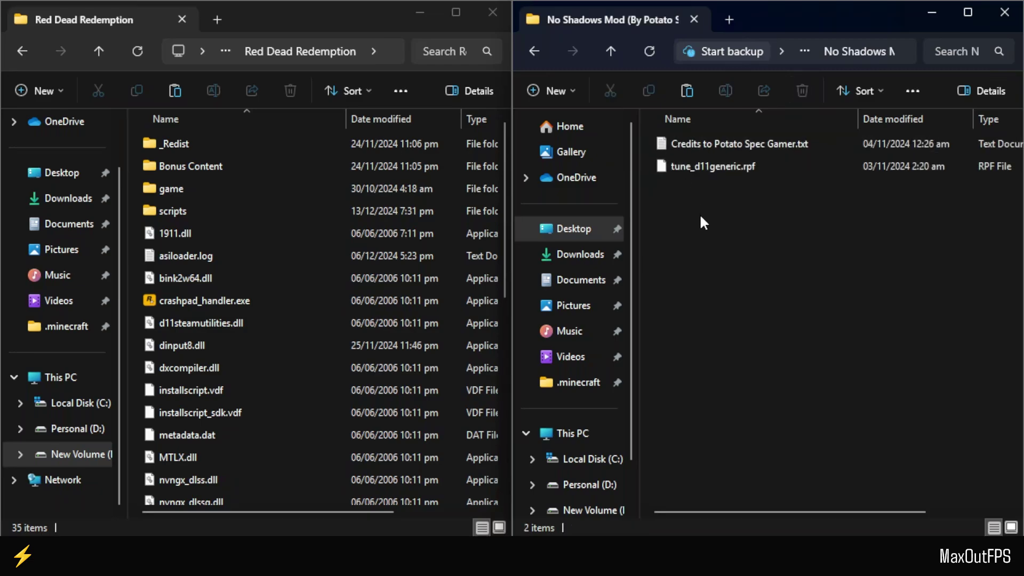
# Step: Copy tune_d11generic.rpf from the No Shadows Mod folder into Red Dead Redemption's game folder, replacing the existing file
pyautogui.click(668, 166)
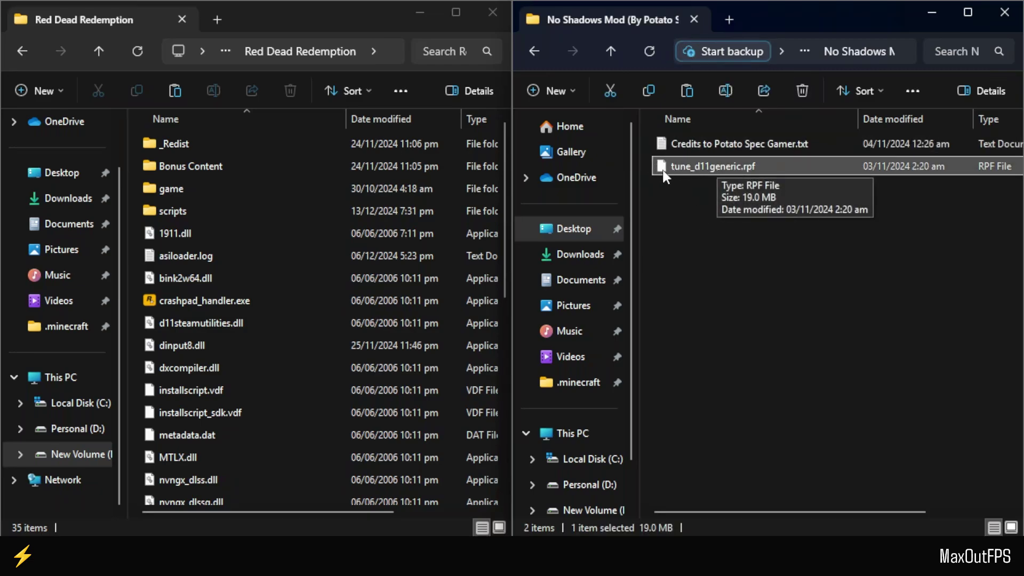
pyautogui.rightClick(662, 166)
pyautogui.click(740, 187)
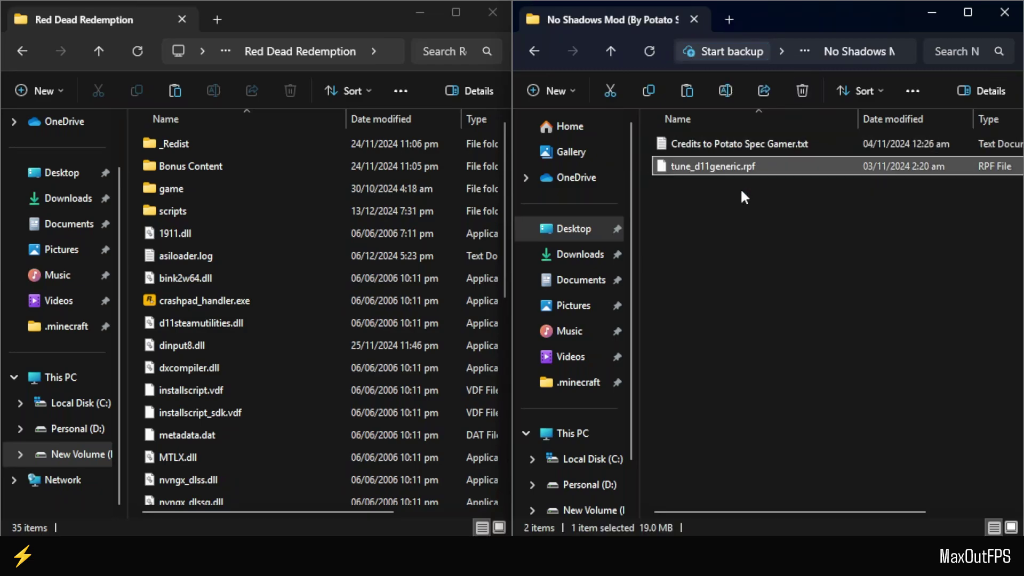
pyautogui.click(162, 189)
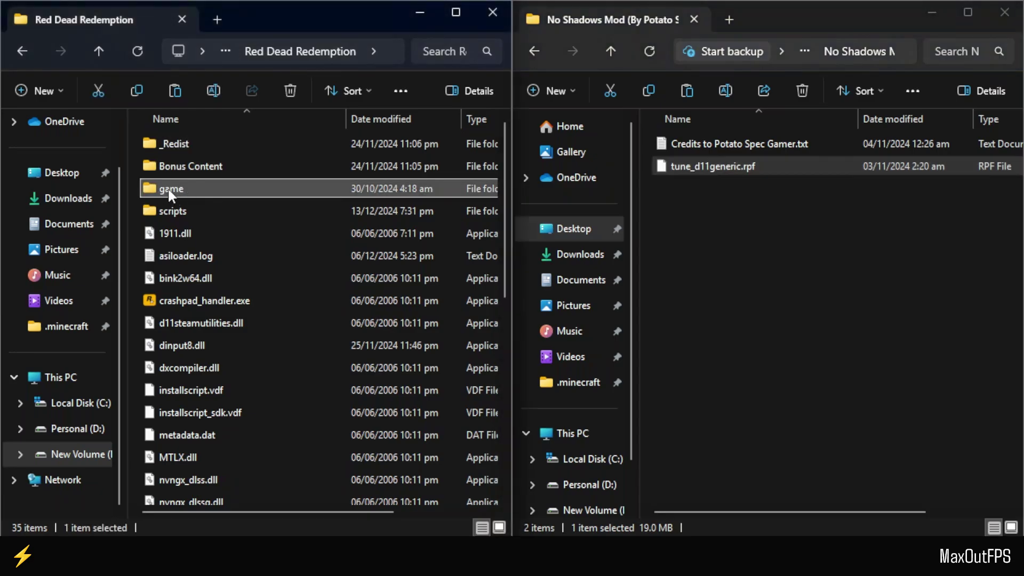
pyautogui.rightClick(169, 191)
pyautogui.click(207, 184)
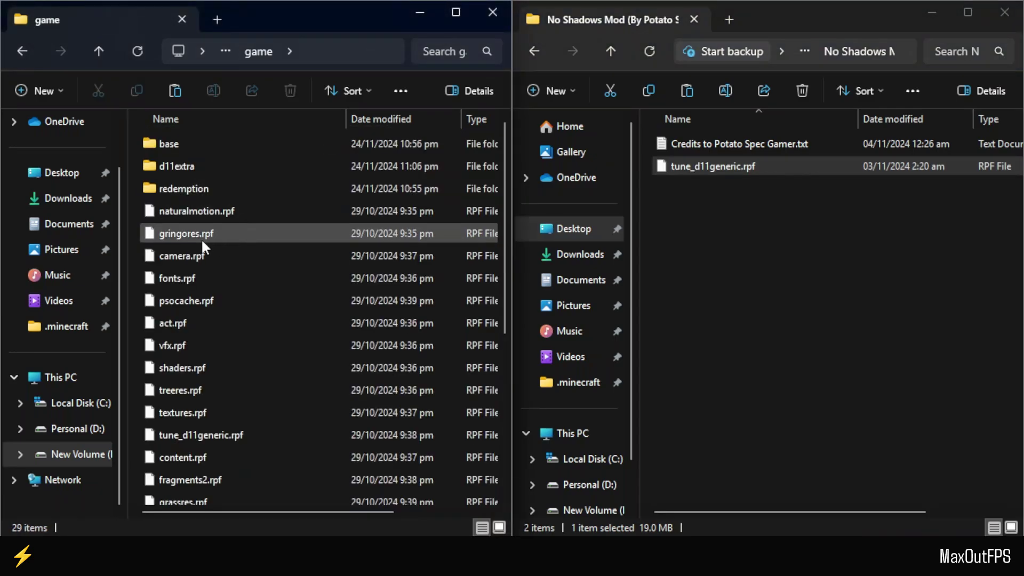
pyautogui.rightClick(136, 234)
pyautogui.click(167, 199)
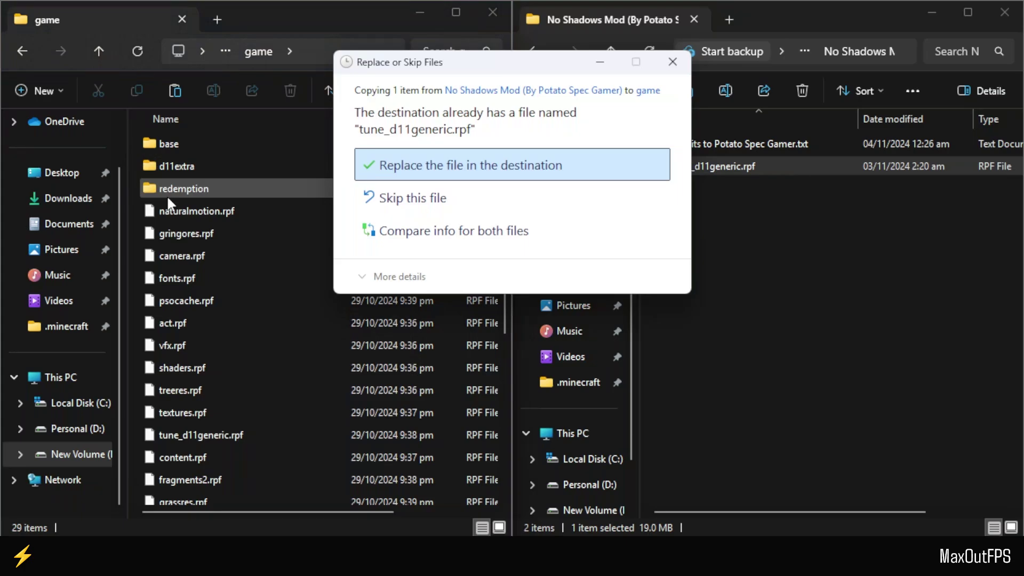
pyautogui.click(452, 168)
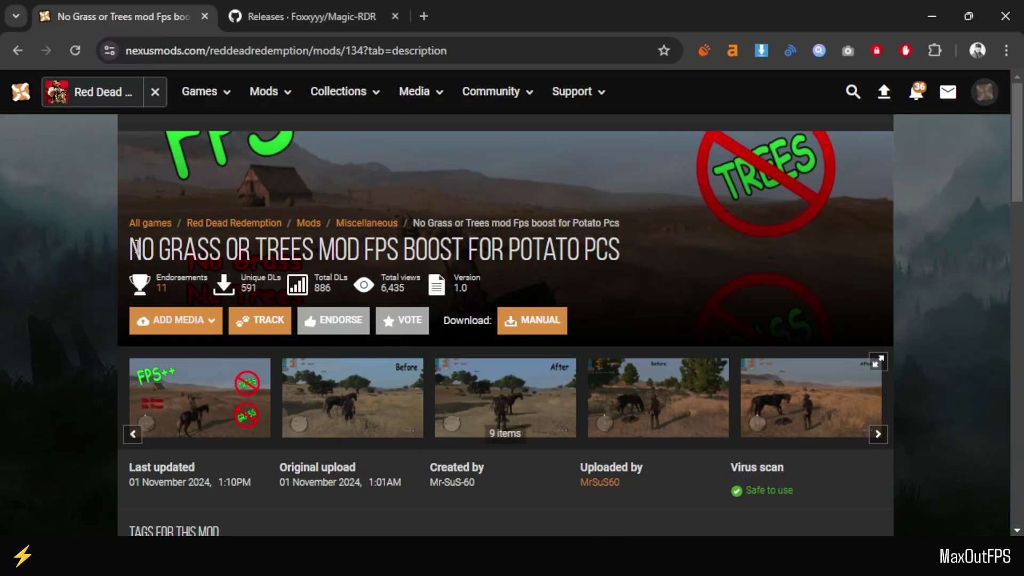
# Step: Show the downloadable files of the No Grass or Trees mod Fps boost for Potato PCs on Nexus Mods
pyautogui.moveTo(130, 250); pyautogui.dragTo(323, 250)
pyautogui.click(374, 254)
pyautogui.scroll(-6, 974, 322)
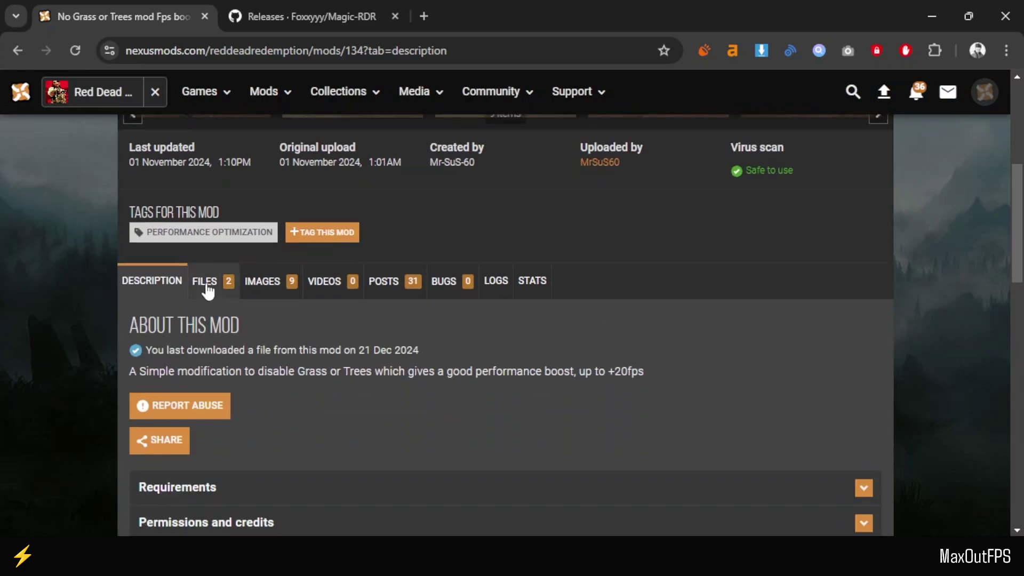
pyautogui.click(206, 282)
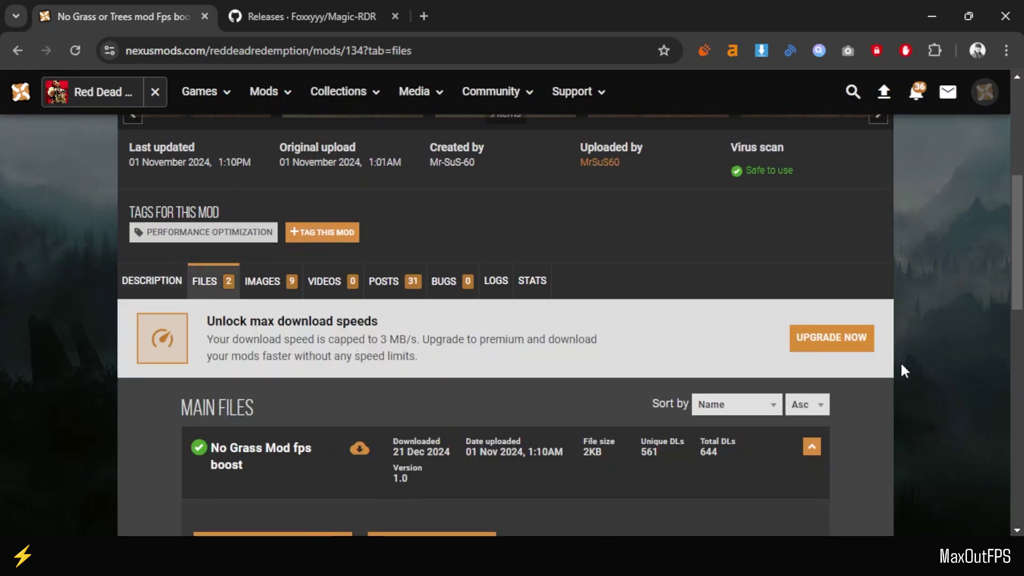
pyautogui.scroll(-5, 905, 368)
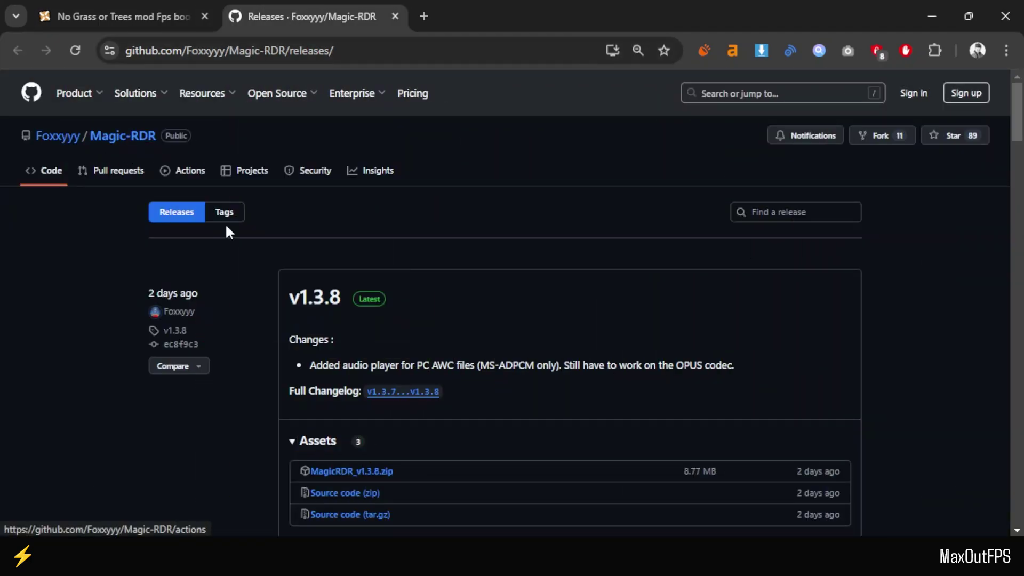
# Step: Locate MagicRDR_v1.3.8.zip among the assets on the Magic-RDR GitHub releases page, and minimize the browser
pyautogui.scroll(-1, 533, 368)
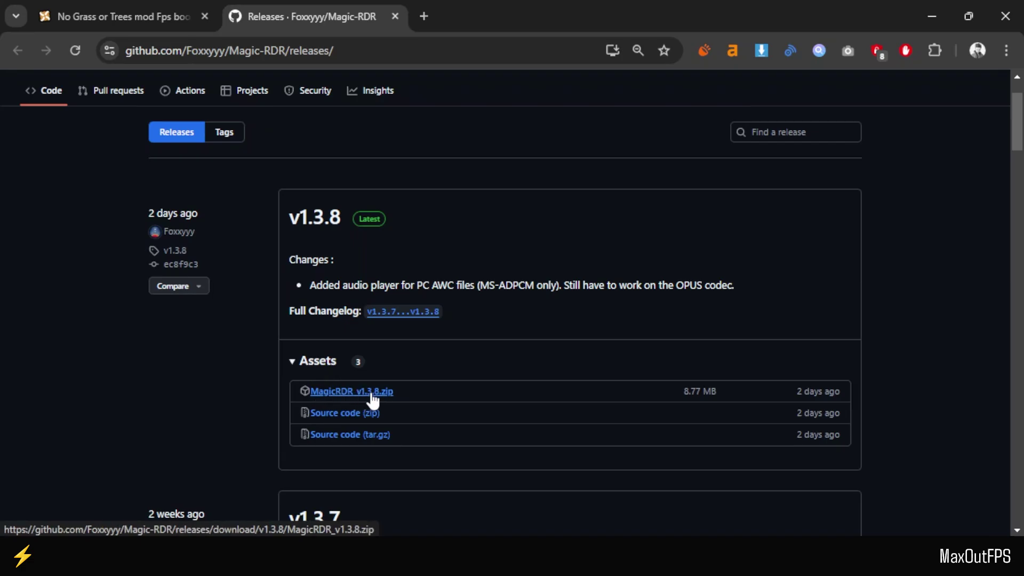
pyautogui.click(931, 14)
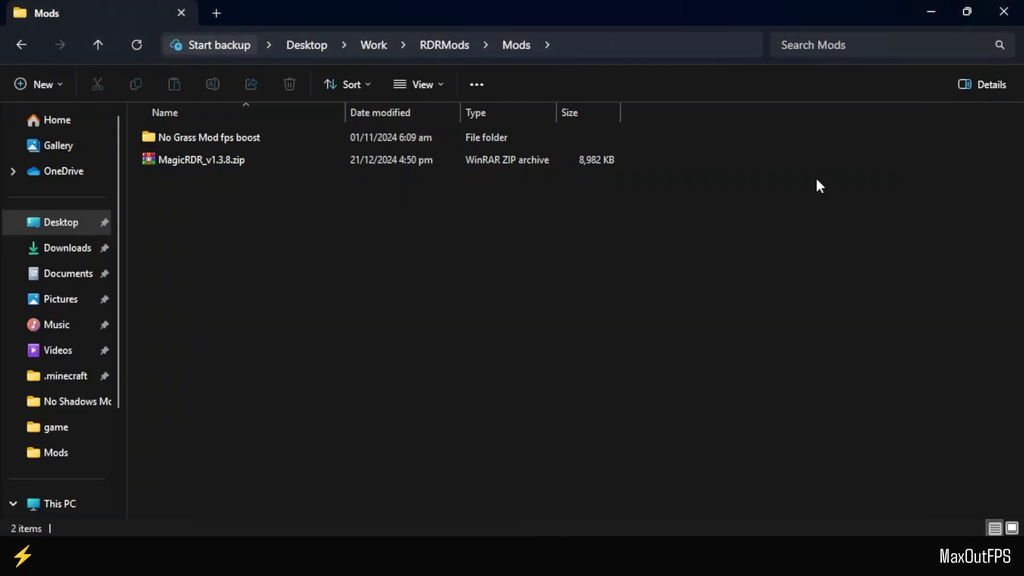
# Step: Open MagicRDR_v1.3.8.zip from the Mods folder with WinRAR and maximize the archive window
pyautogui.moveTo(245, 196); pyautogui.dragTo(187, 199)
pyautogui.click(247, 137)
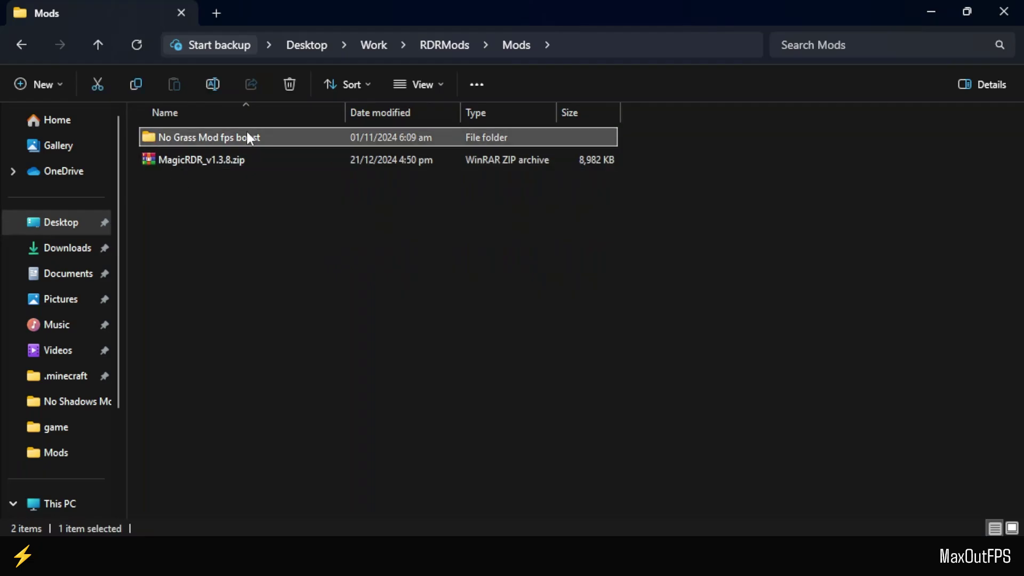
pyautogui.click(155, 165)
pyautogui.rightClick(144, 160)
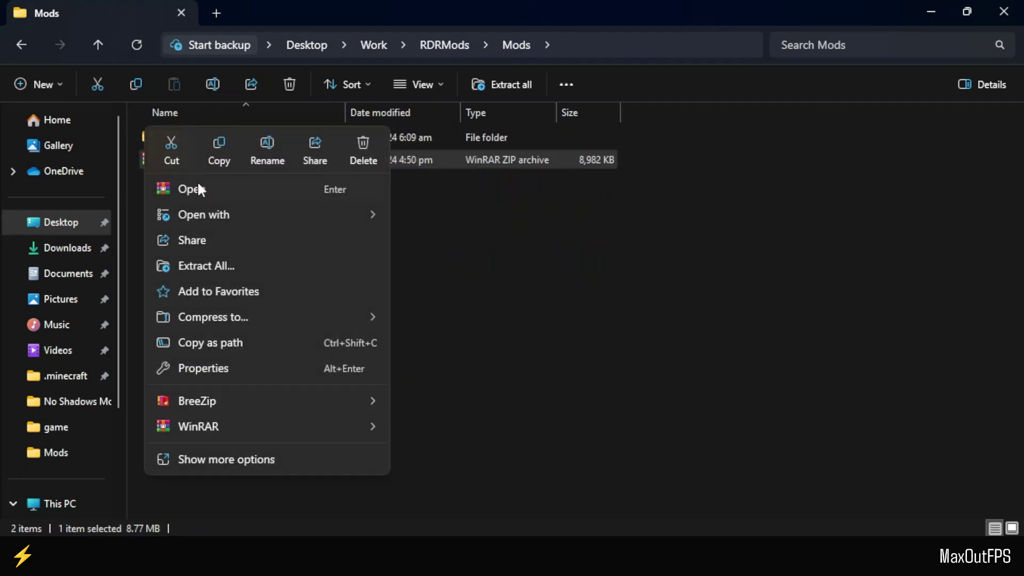
pyautogui.moveTo(261, 211)
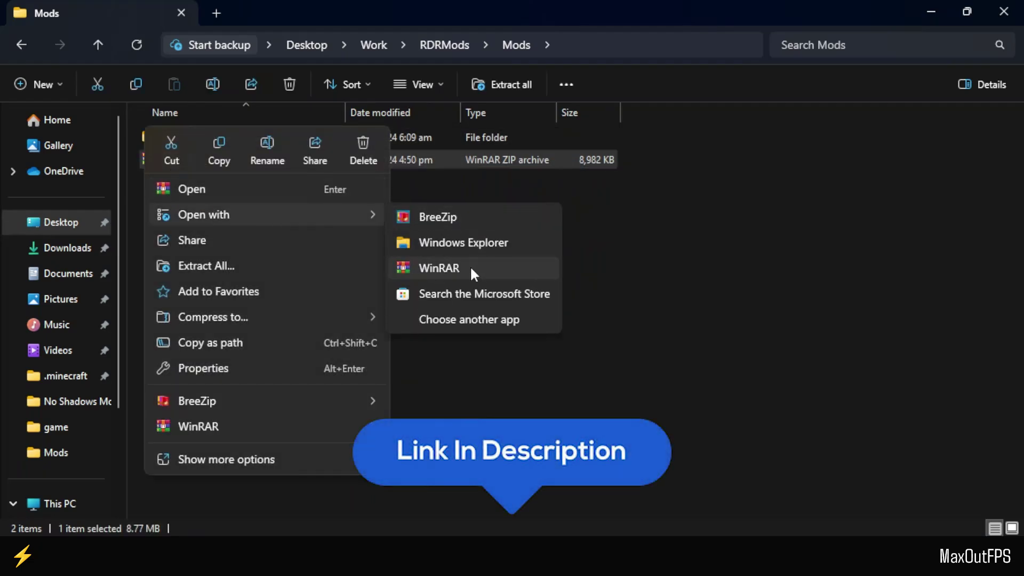
pyautogui.click(486, 267)
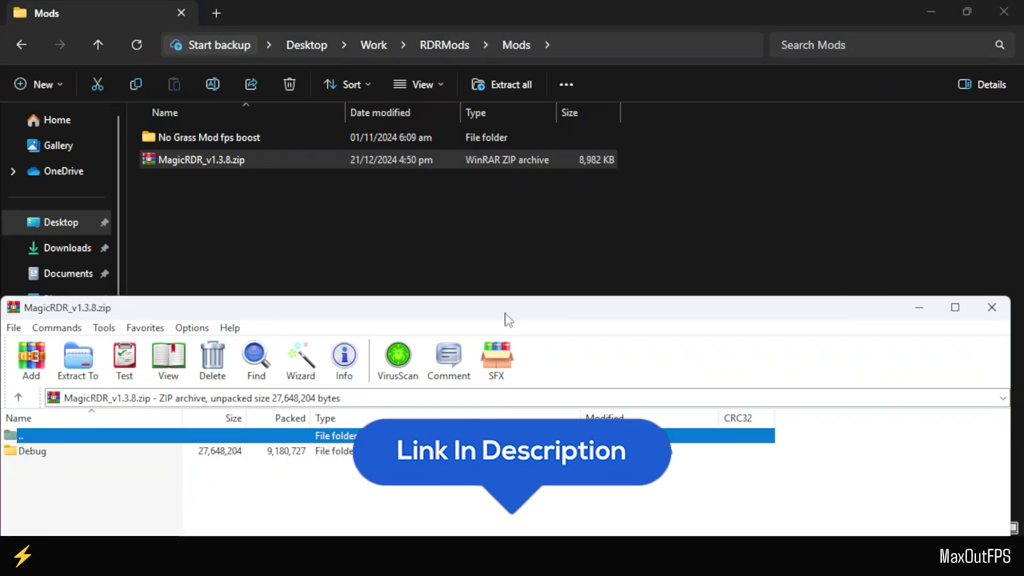
pyautogui.moveTo(509, 320); pyautogui.dragTo(498, 2)
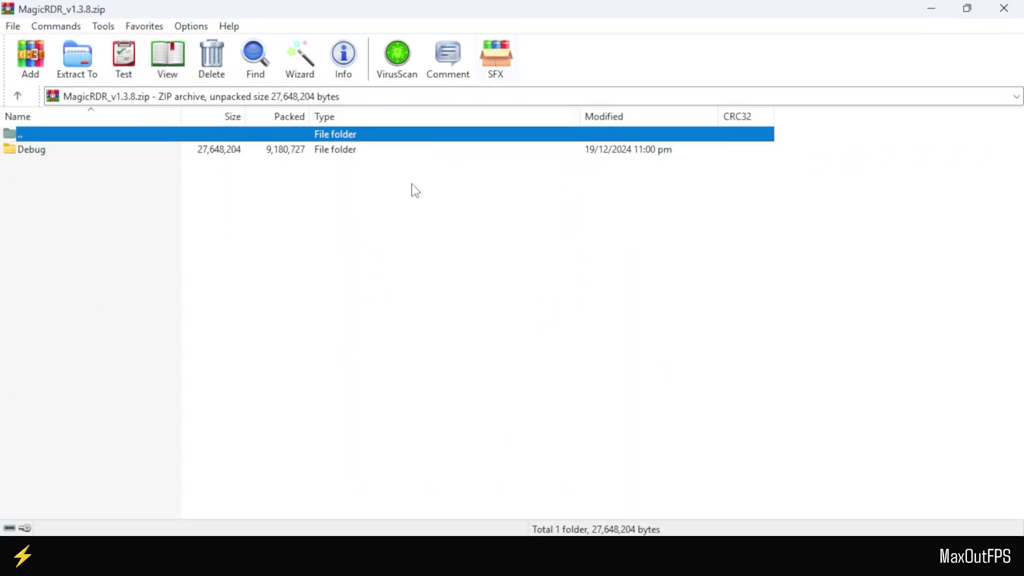
# Step: Run MagicRDR.exe from the archive's Debug folder and allow the unverified program to start
pyautogui.doubleClick(20, 153)
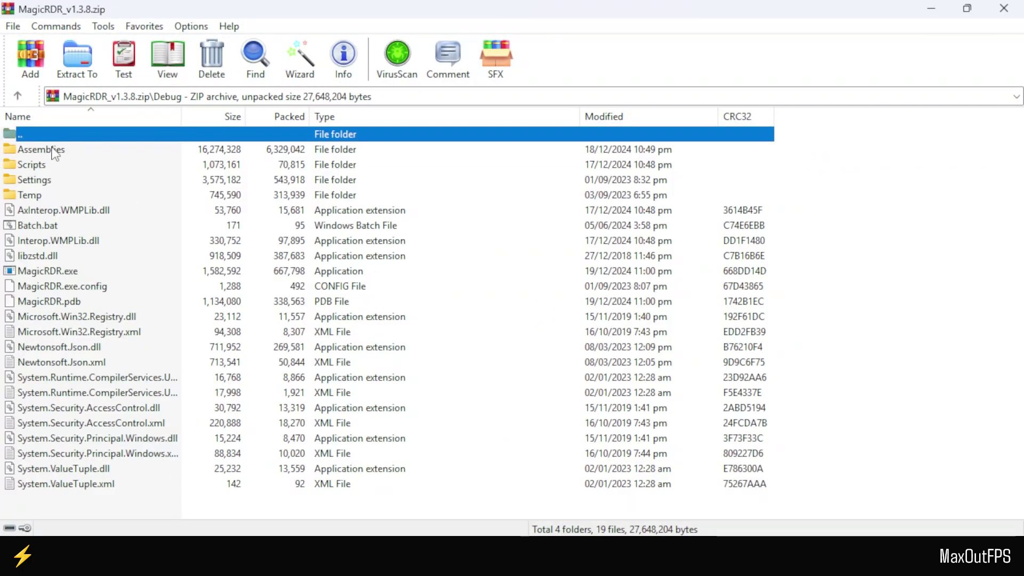
pyautogui.click(19, 271)
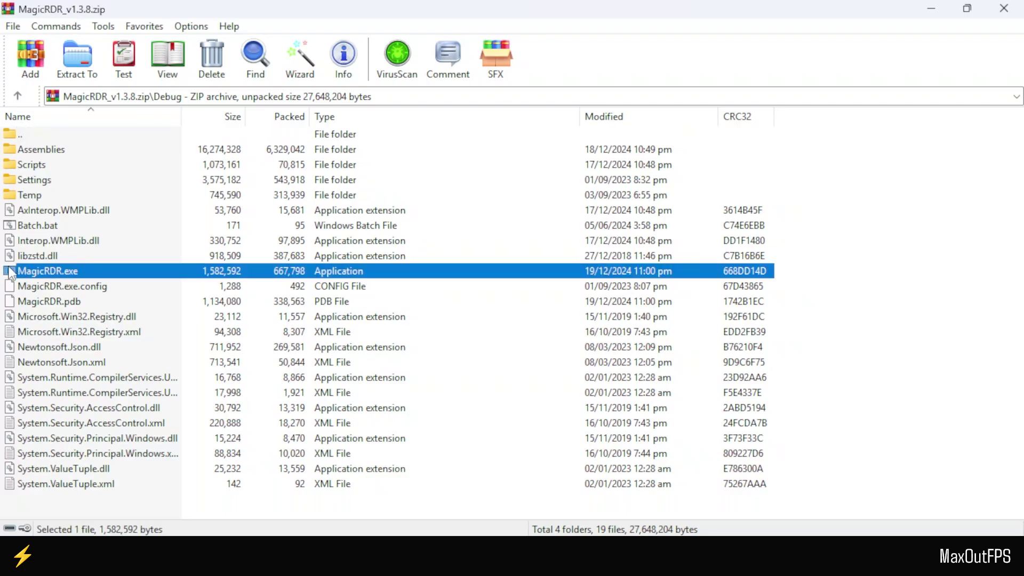
pyautogui.doubleClick(15, 272)
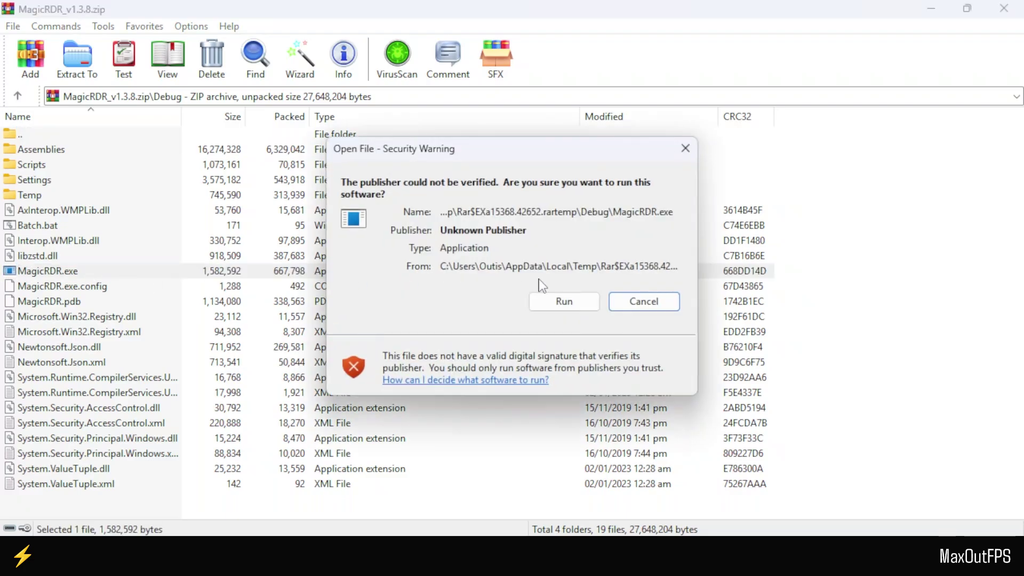
pyautogui.click(562, 300)
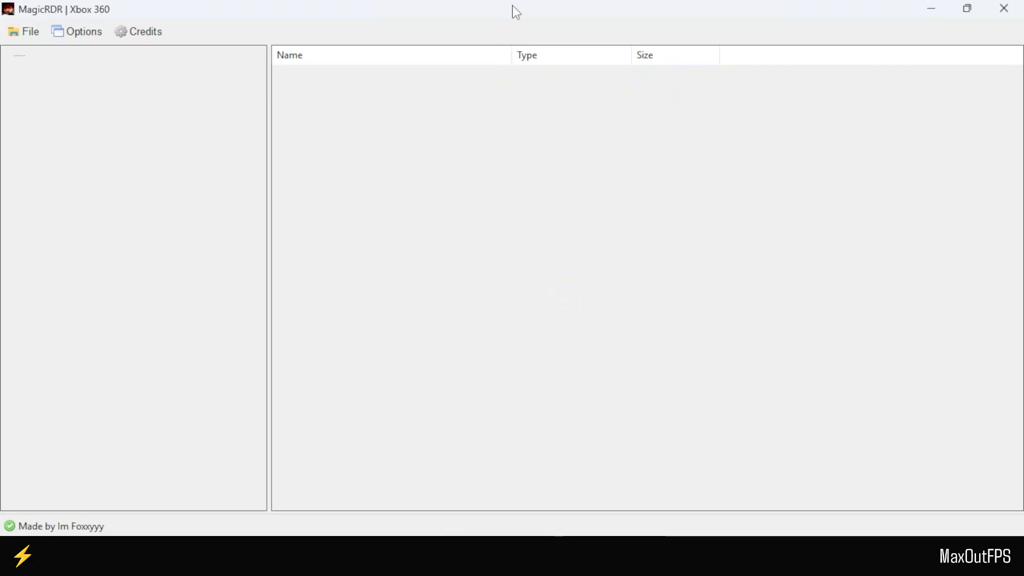
# Step: Arrange the MagicRDR window and the Mods folder window side by side, each filling half of the screen
pyautogui.moveTo(515, 11); pyautogui.dragTo(4, 299)
pyautogui.click(610, 12)
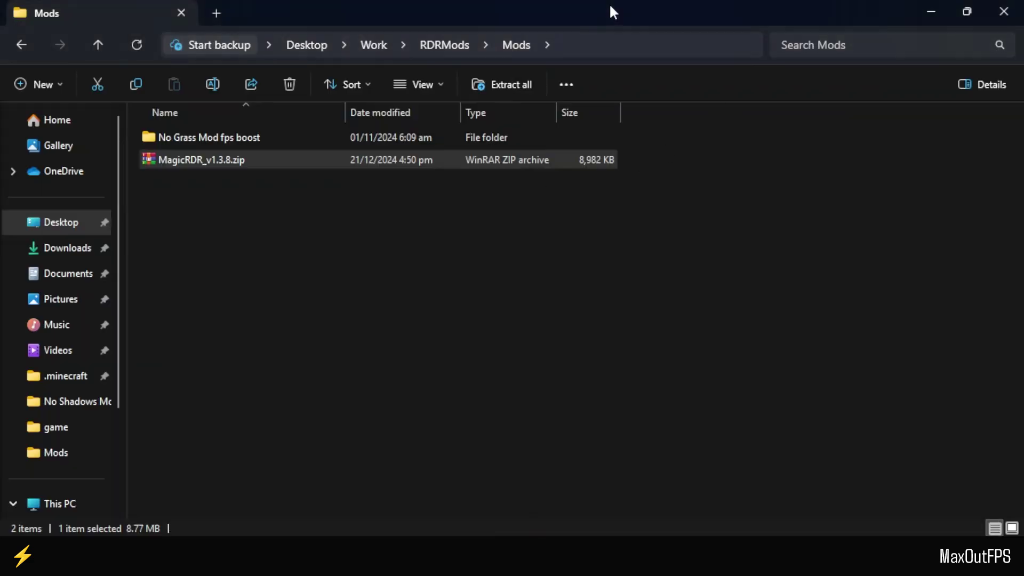
pyautogui.moveTo(507, 21); pyautogui.dragTo(1019, 238)
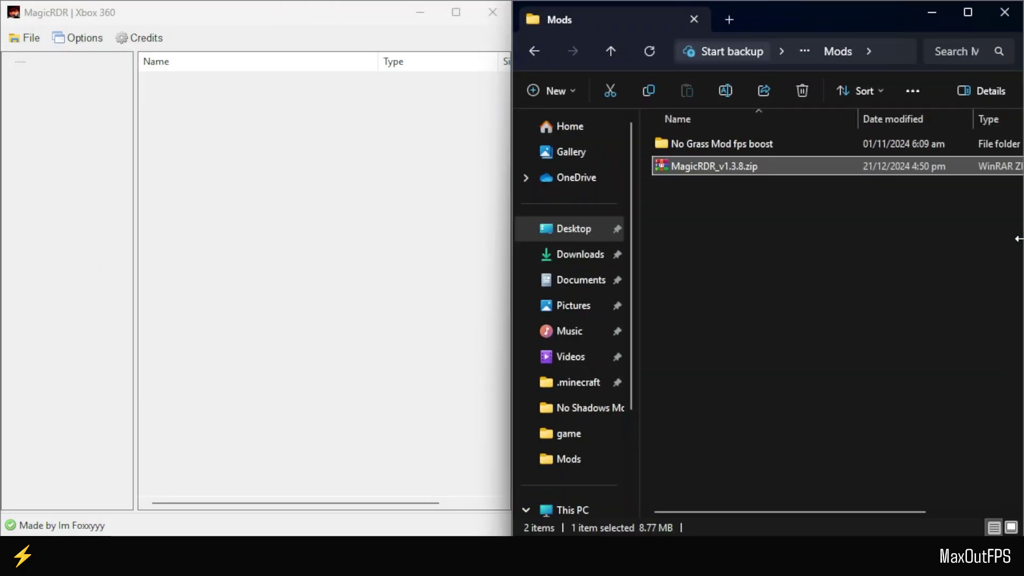
pyautogui.click(31, 17)
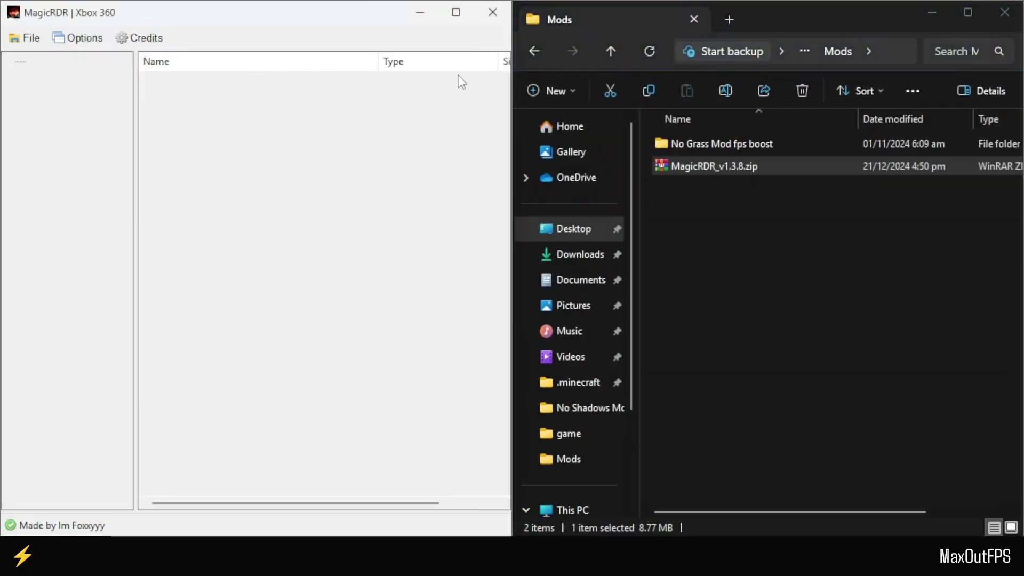
# Step: Open the No grass files folder inside No Grass Mod fps boost to show the mod's text files
pyautogui.click(683, 149)
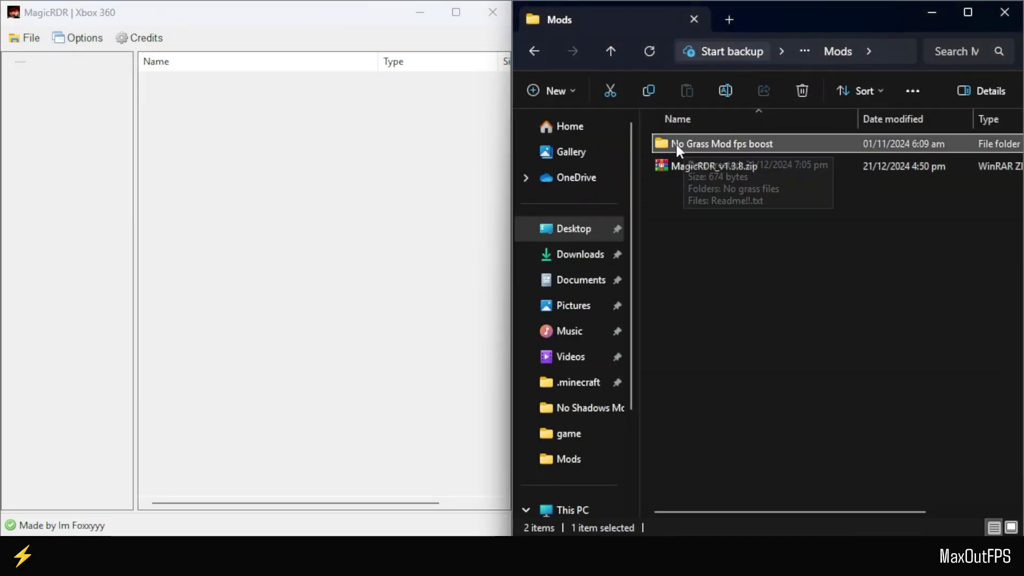
pyautogui.doubleClick(662, 147)
pyautogui.click(699, 143)
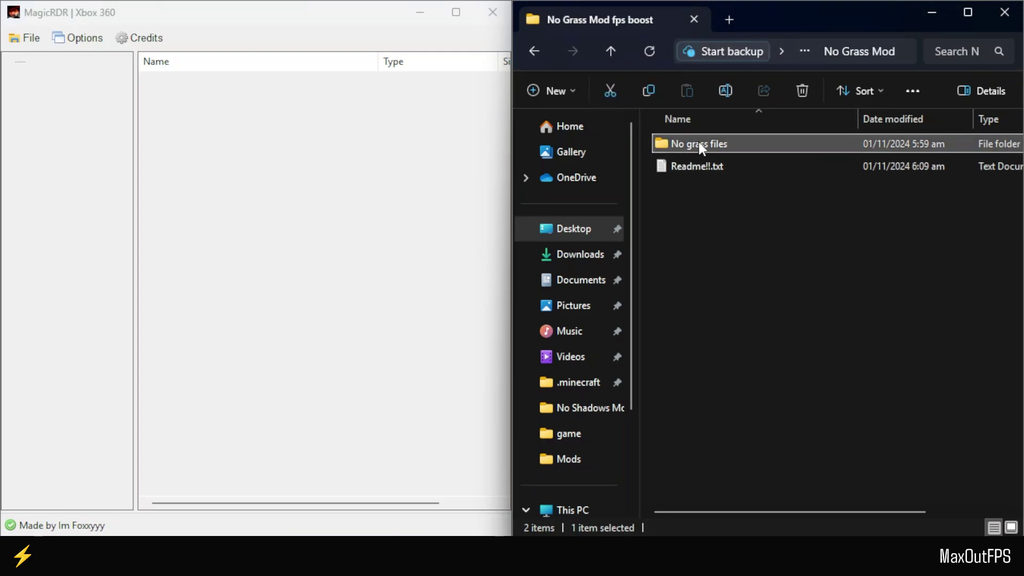
pyautogui.doubleClick(665, 147)
pyautogui.moveTo(812, 249); pyautogui.dragTo(649, 140)
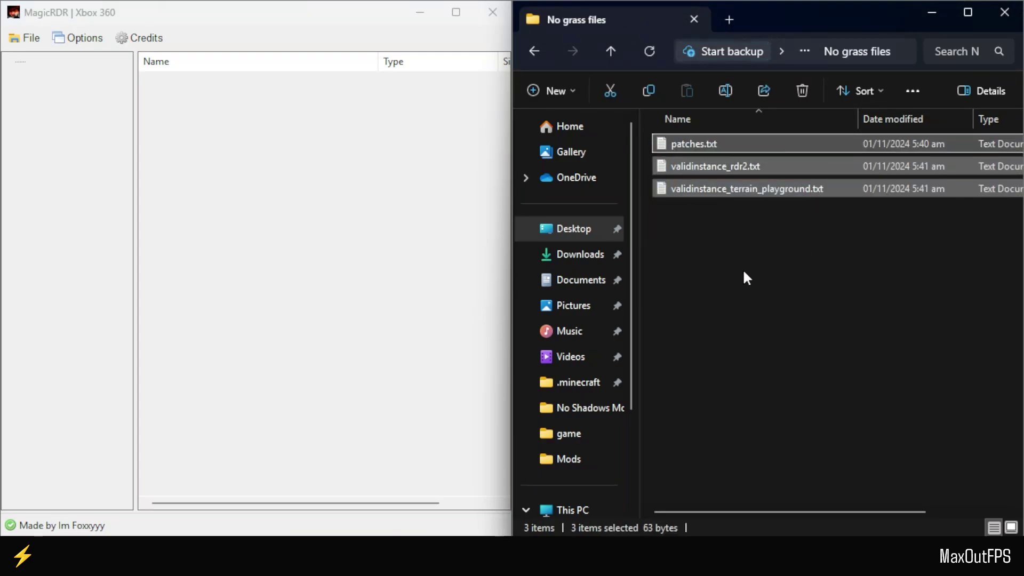
pyautogui.click(744, 272)
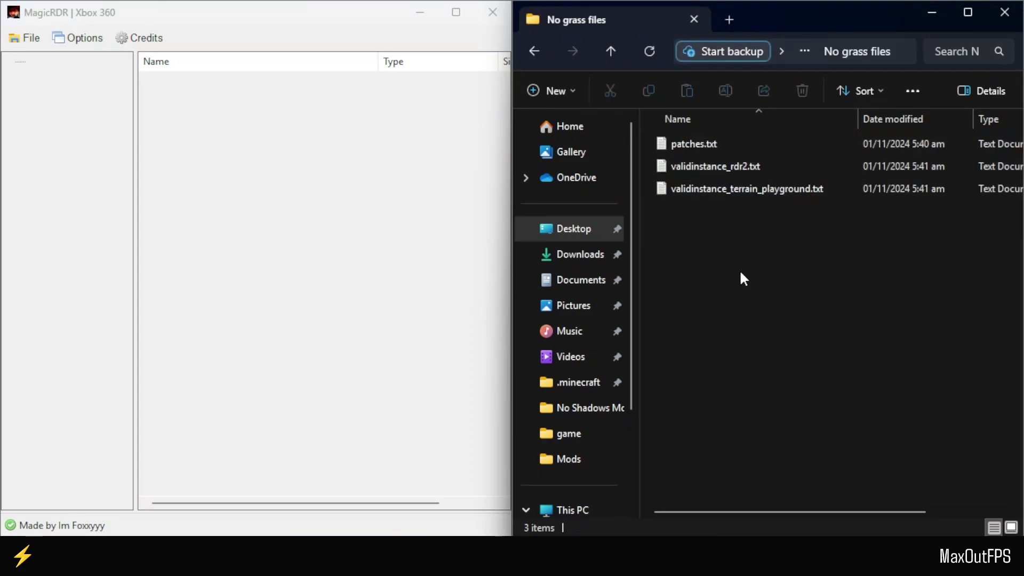
# Step: Open grassres.rpf from Red Dead Redemption's game folder in MagicRDR
pyautogui.click(24, 38)
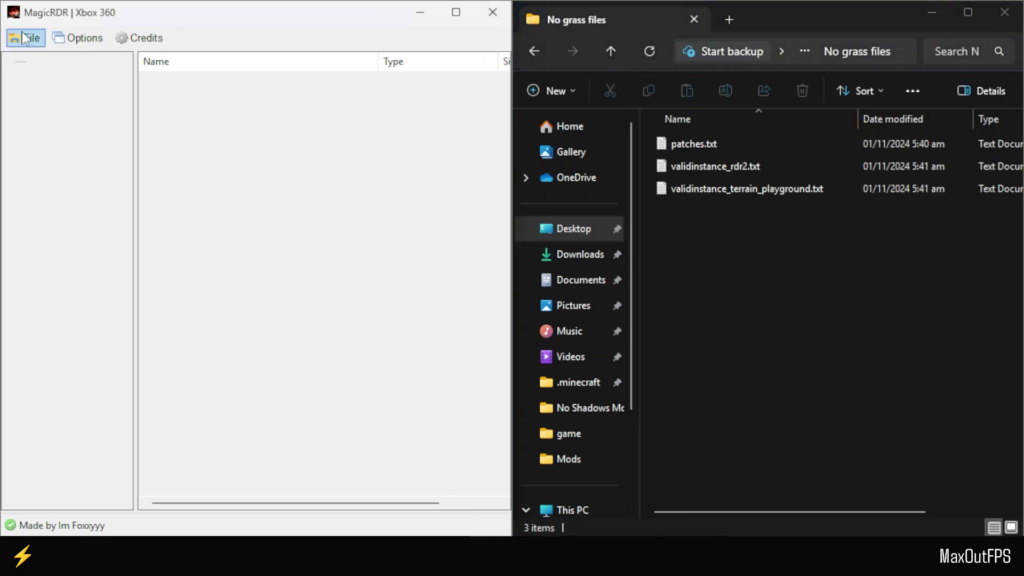
pyautogui.click(24, 38)
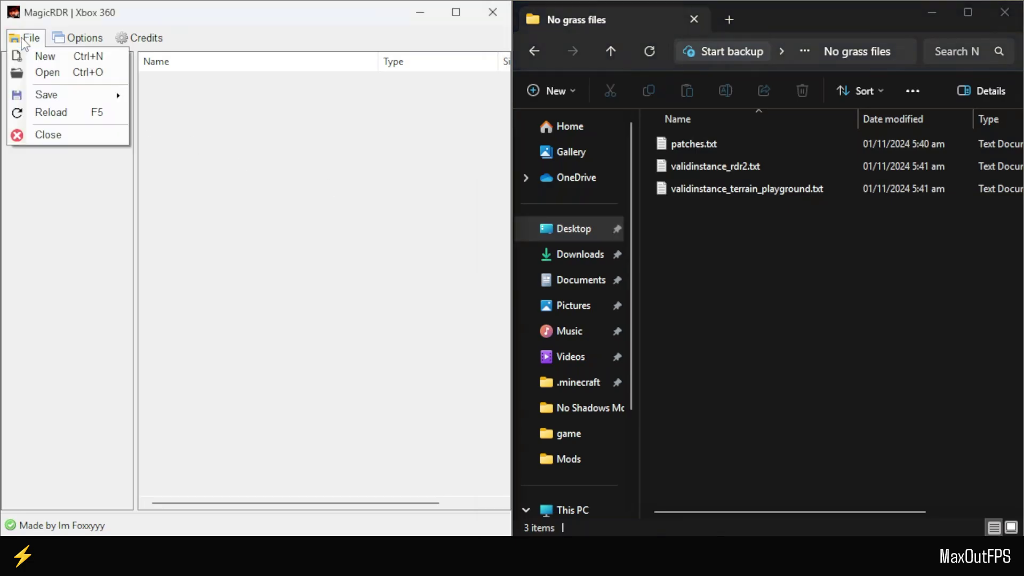
pyautogui.click(43, 71)
pyautogui.click(231, 265)
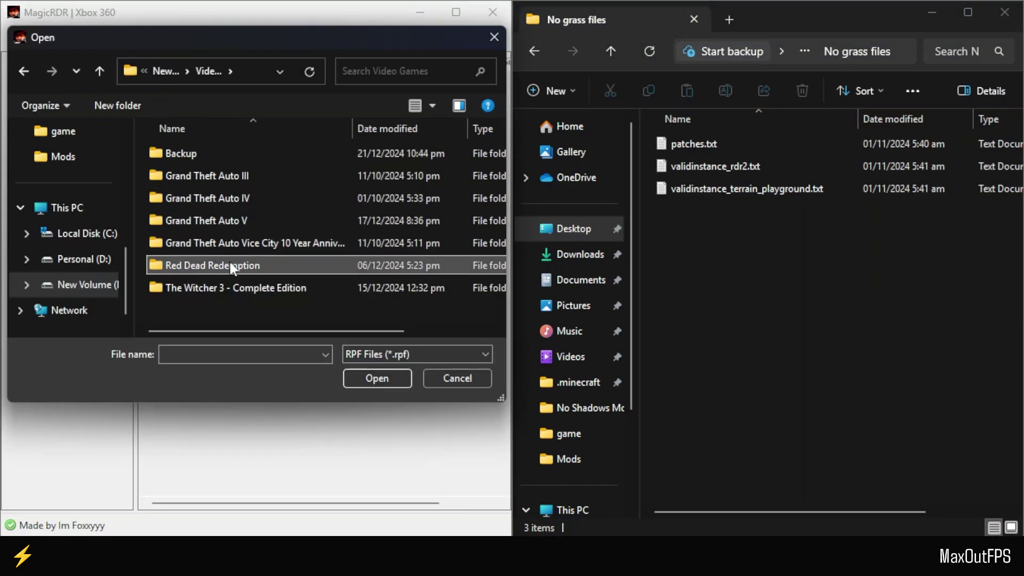
pyautogui.doubleClick(160, 267)
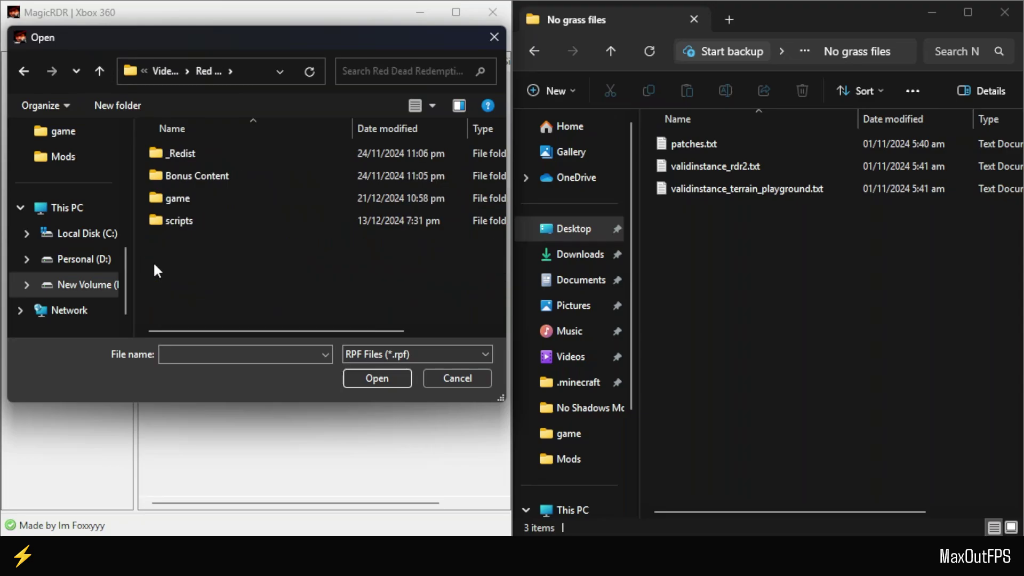
pyautogui.doubleClick(154, 203)
pyautogui.scroll(-2, 210, 291)
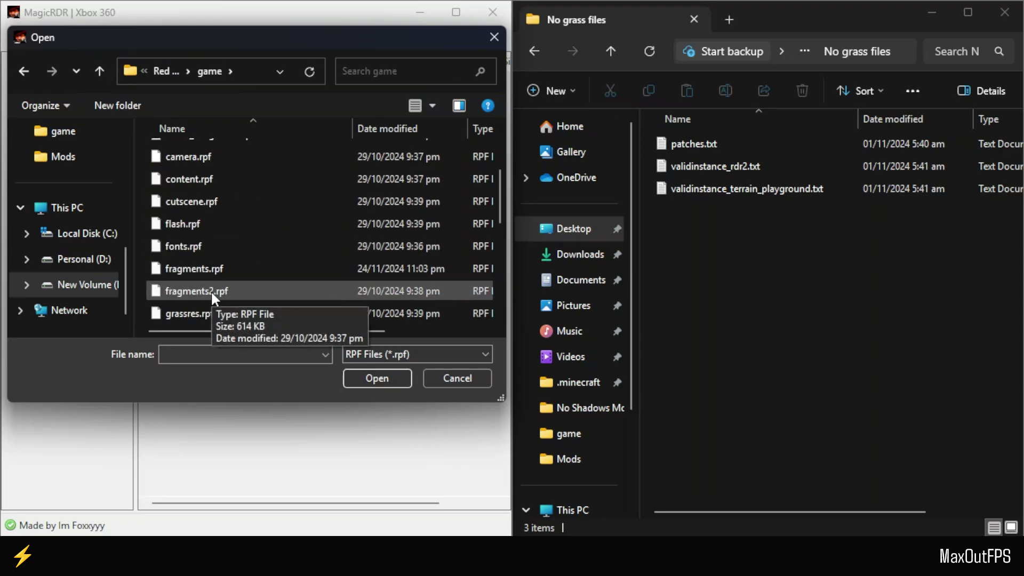
pyautogui.click(166, 314)
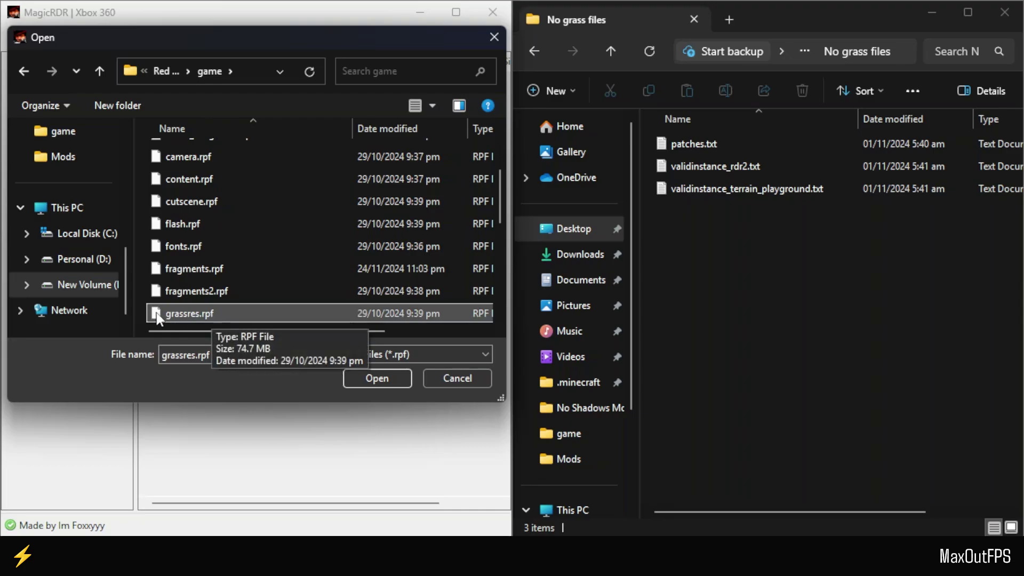
pyautogui.click(382, 378)
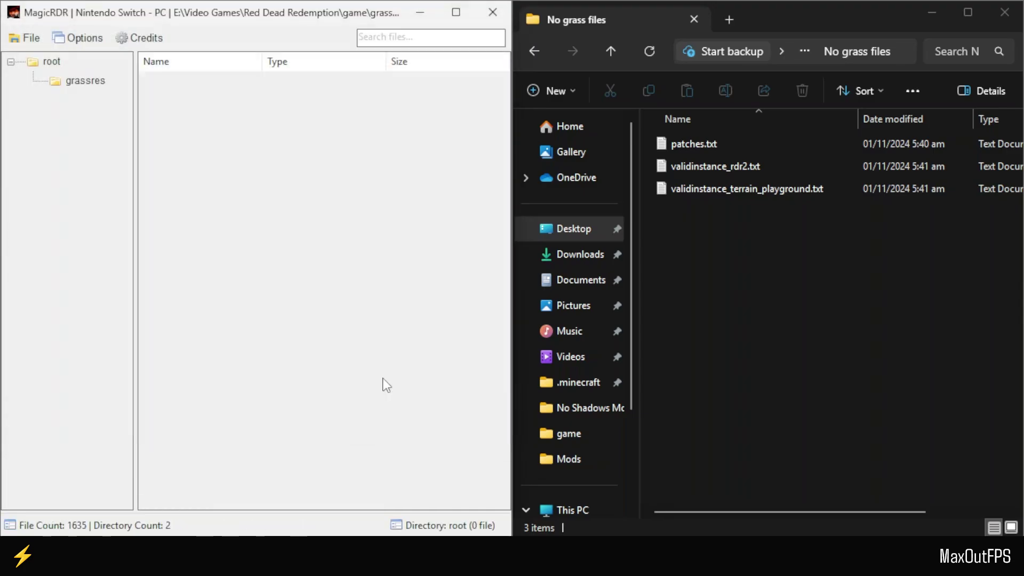
# Step: Open the grassres directory and select patches.txt, validinstance_rdr2.txt and validinstance_terrain_playground.txt at the end of its file list
pyautogui.click(81, 81)
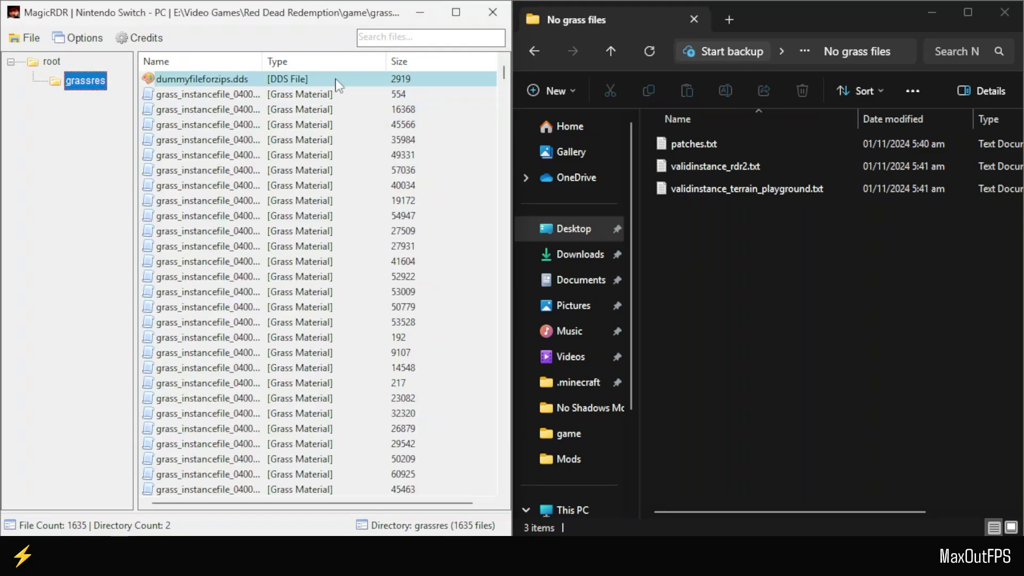
pyautogui.moveTo(506, 75); pyautogui.dragTo(509, 483)
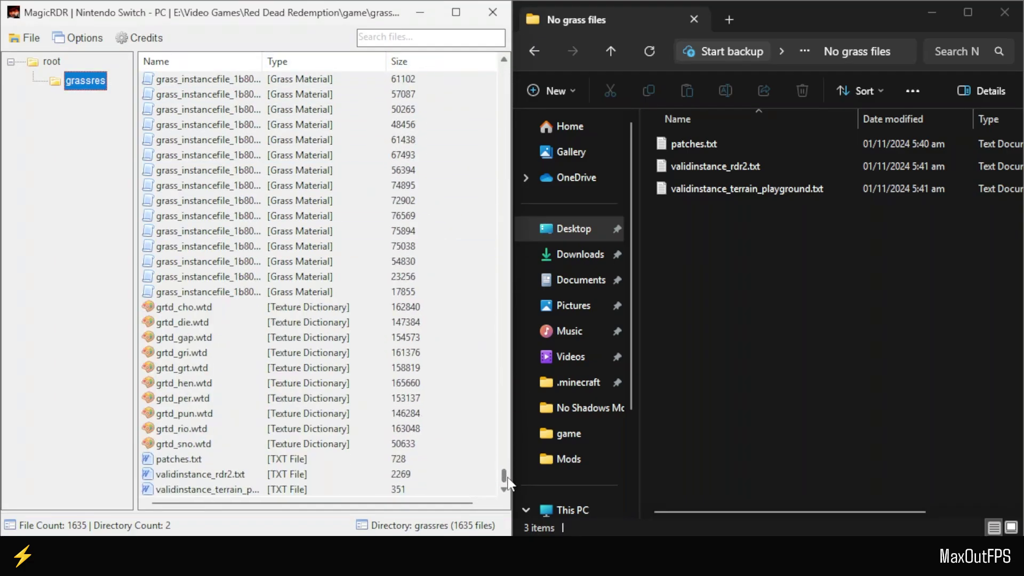
pyautogui.click(165, 460)
pyautogui.keyDown('ctrl'); pyautogui.click(198, 475); pyautogui.keyUp('ctrl')
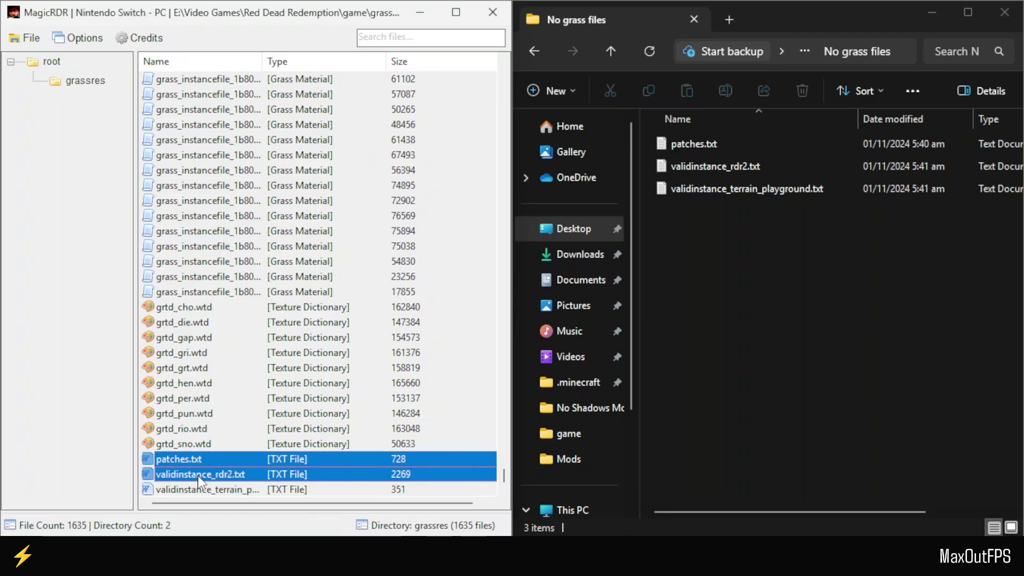
pyautogui.keyDown('ctrl'); pyautogui.click(198, 489); pyautogui.keyUp('ctrl')
pyautogui.moveTo(200, 493); pyautogui.dragTo(757, 222)
pyautogui.click(766, 277)
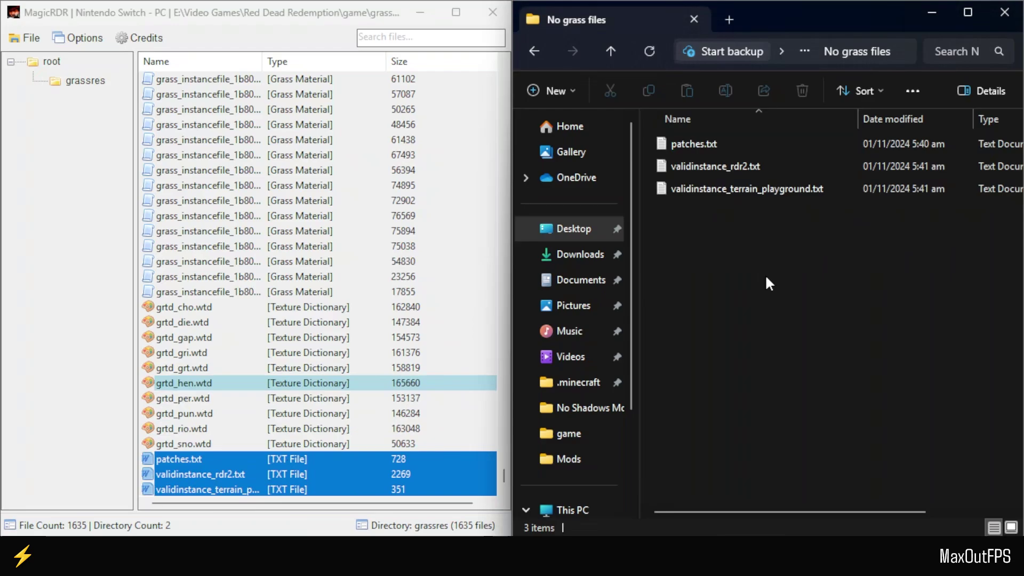
# Step: Replace patches.txt in grassres with the mod's patches.txt from the No grass files folder
pyautogui.click(190, 460)
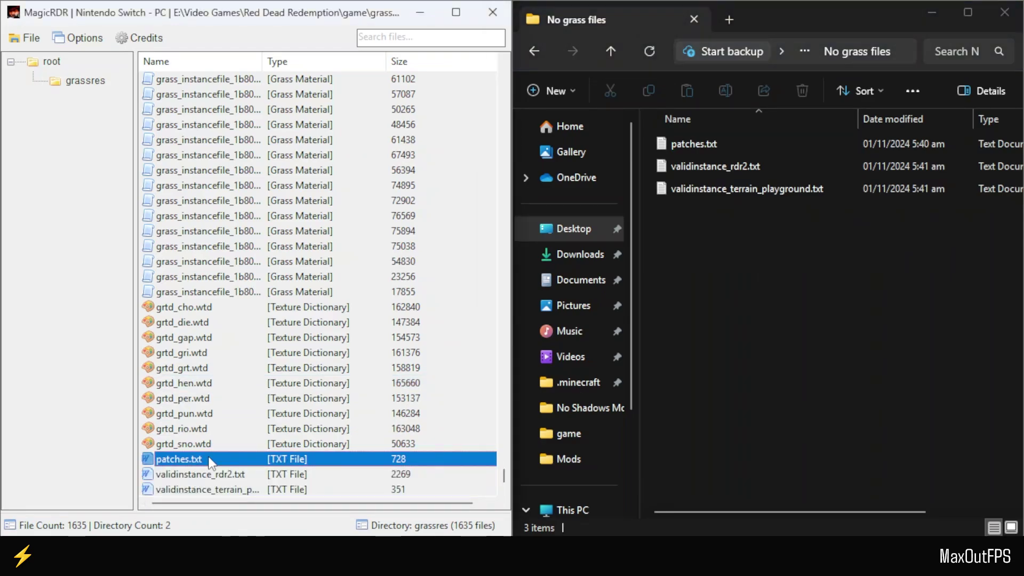
pyautogui.rightClick(211, 462)
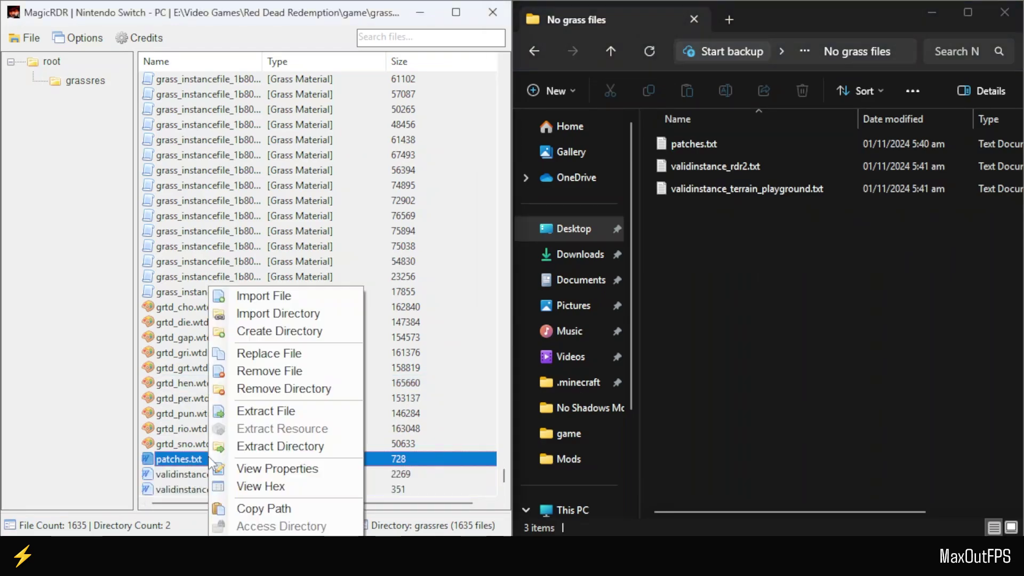
pyautogui.click(265, 353)
pyautogui.click(662, 239)
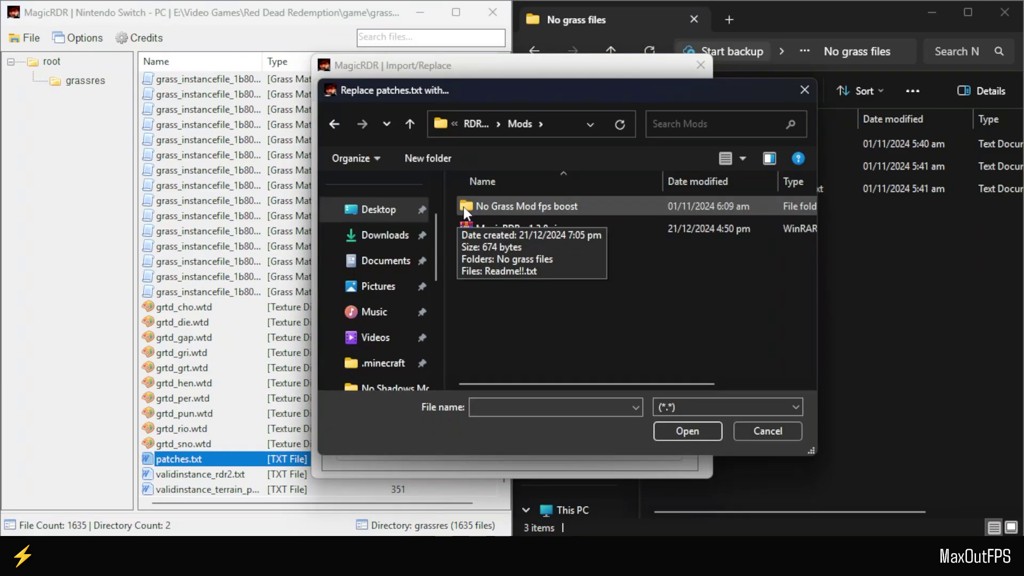
pyautogui.doubleClick(464, 207)
pyautogui.doubleClick(467, 208)
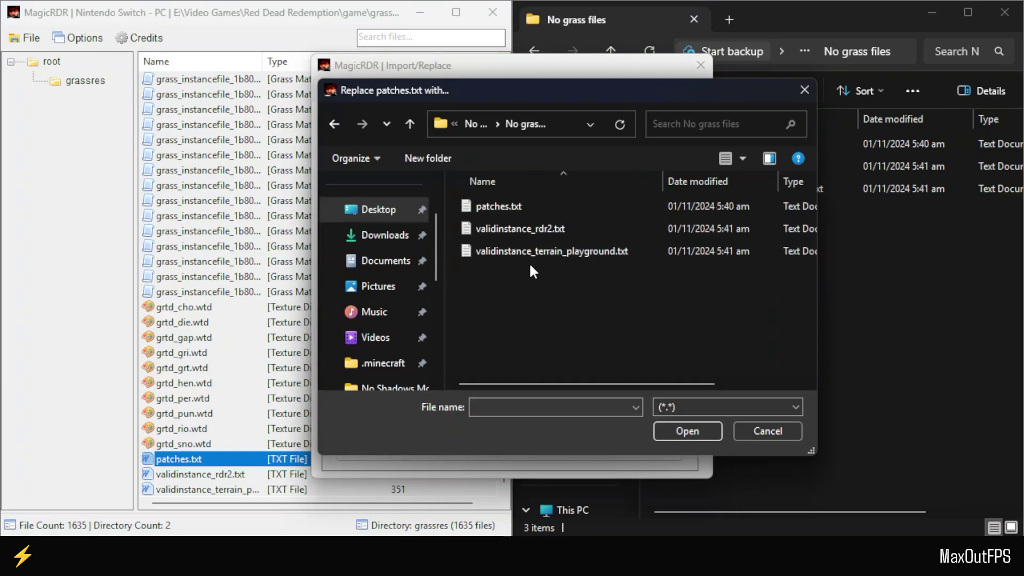
pyautogui.click(495, 206)
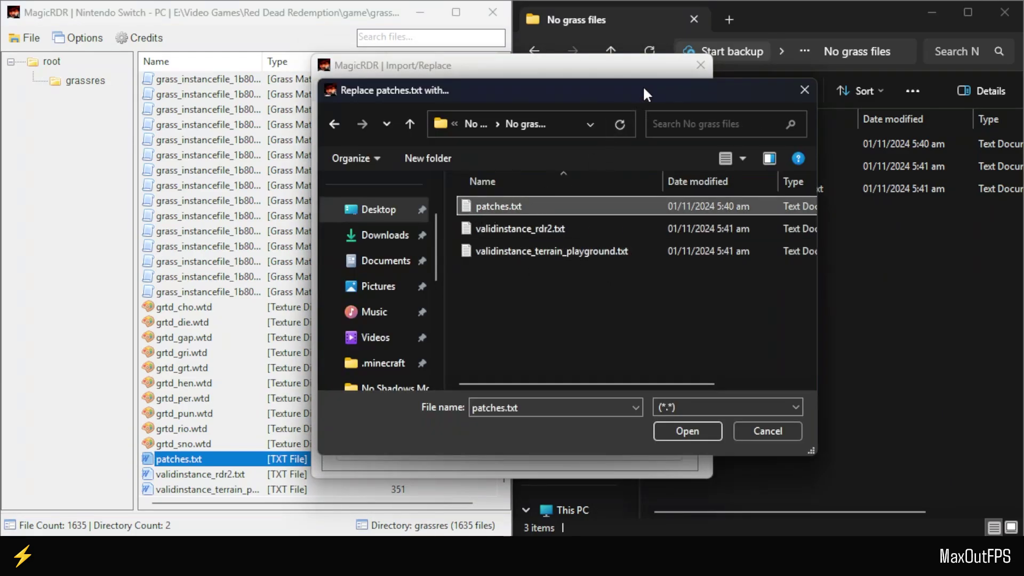
pyautogui.click(758, 11)
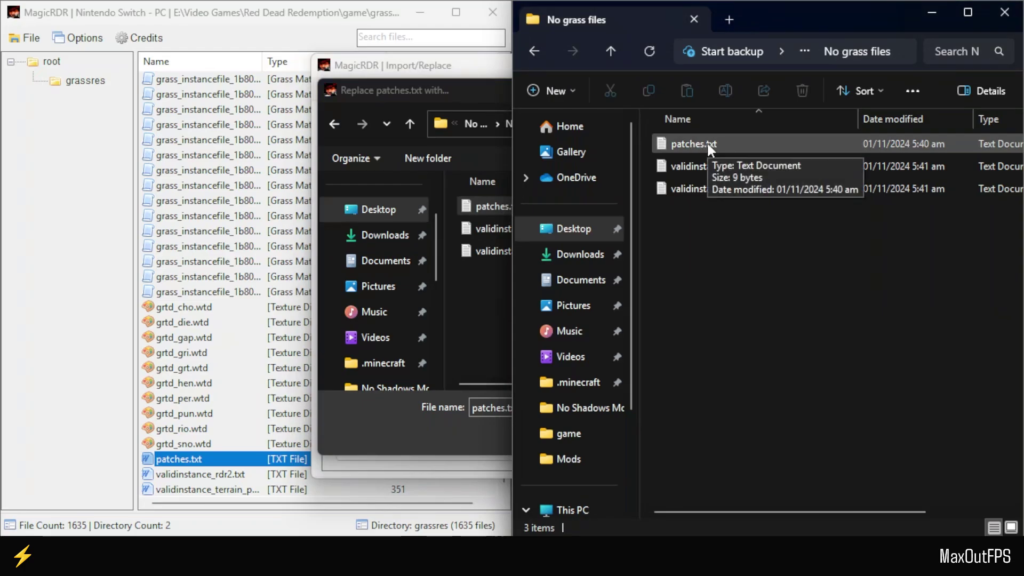
pyautogui.click(707, 142)
pyautogui.click(458, 88)
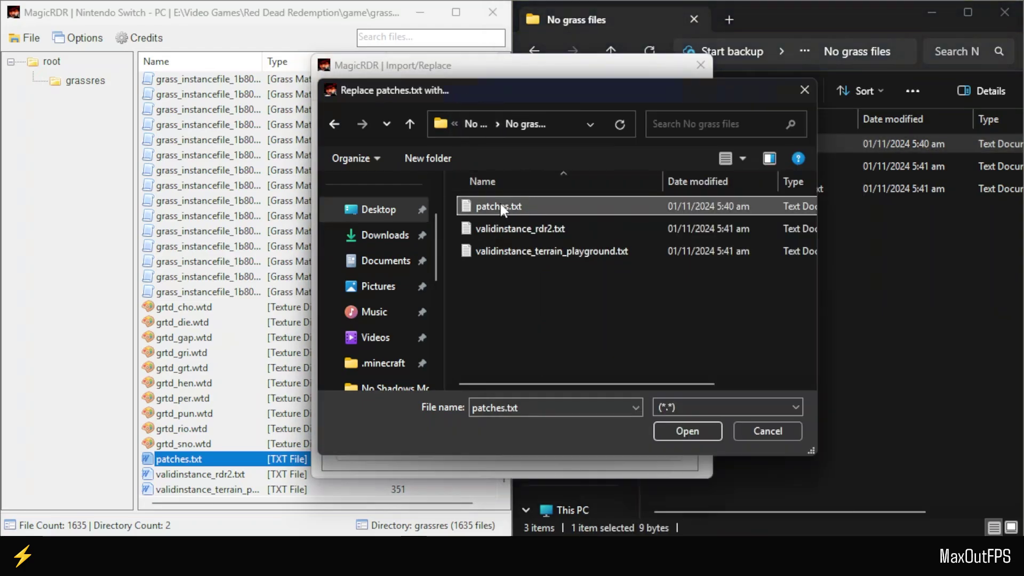
pyautogui.click(676, 435)
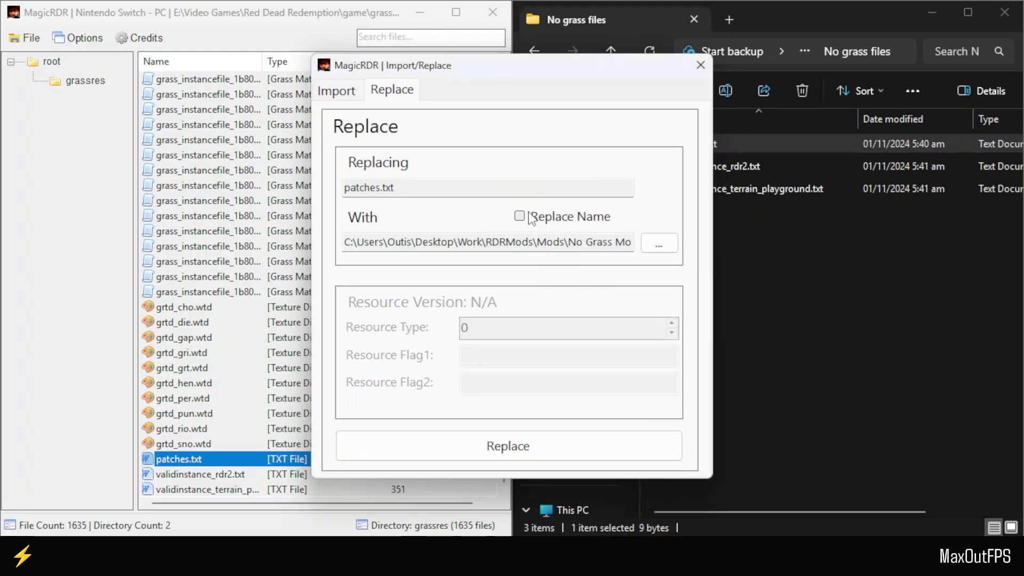
pyautogui.click(507, 447)
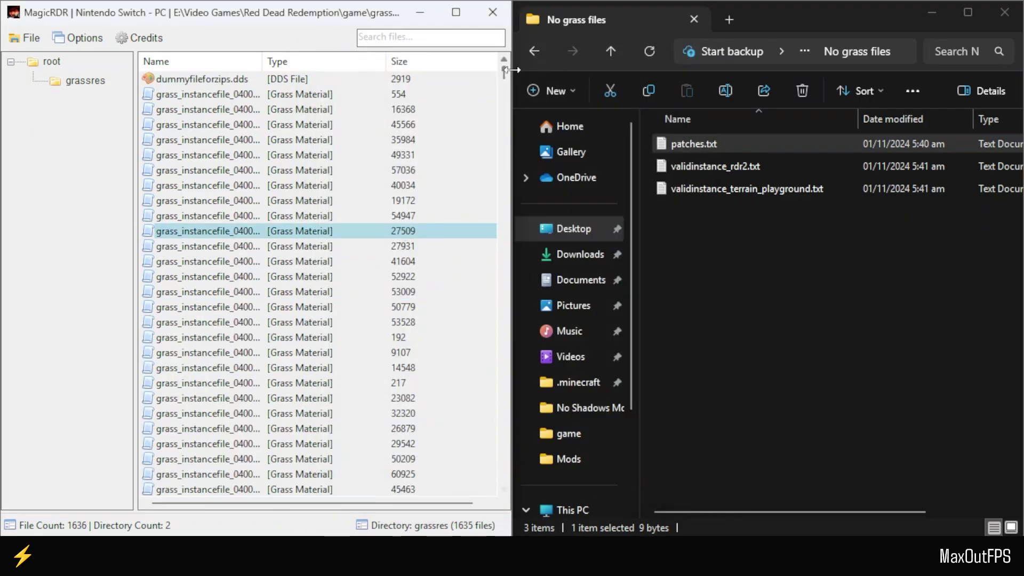
# Step: Replace validinstance_rdr2.txt at the end of the grassres file list with the mod's validinstance_rdr2.txt from the No grass files folder
pyautogui.moveTo(503, 72); pyautogui.dragTo(502, 504)
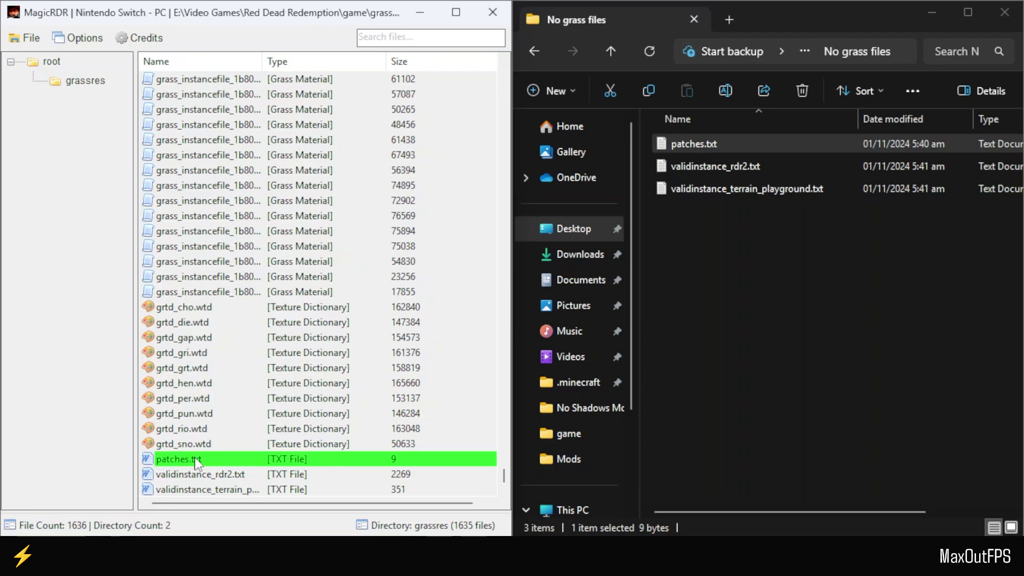
pyautogui.click(186, 478)
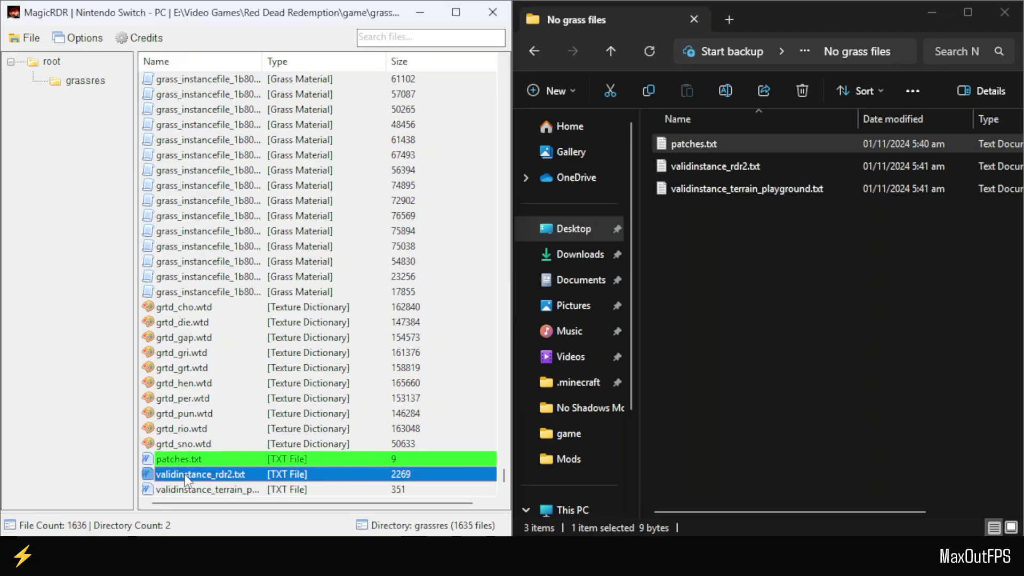
pyautogui.rightClick(149, 478)
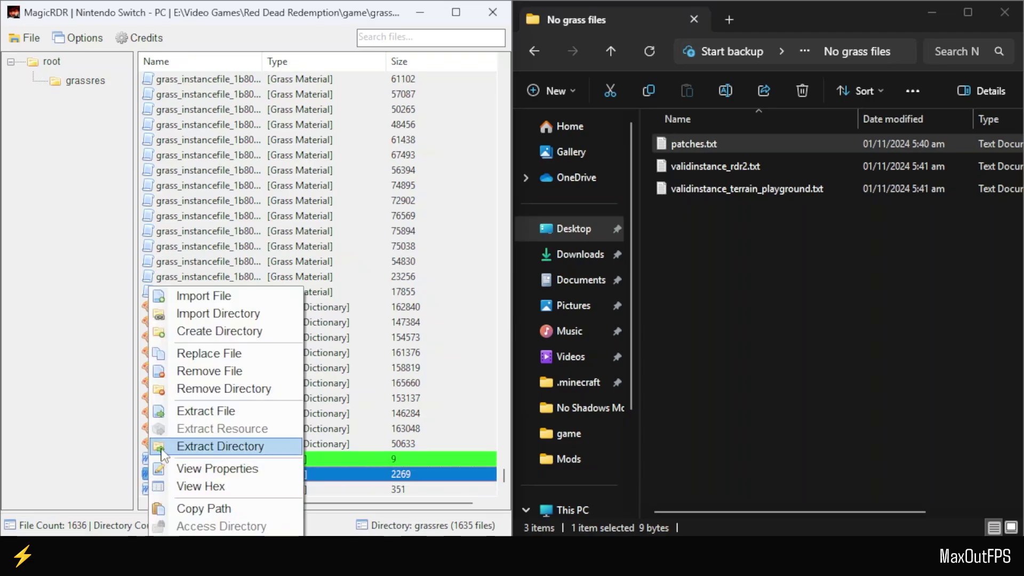
pyautogui.click(211, 354)
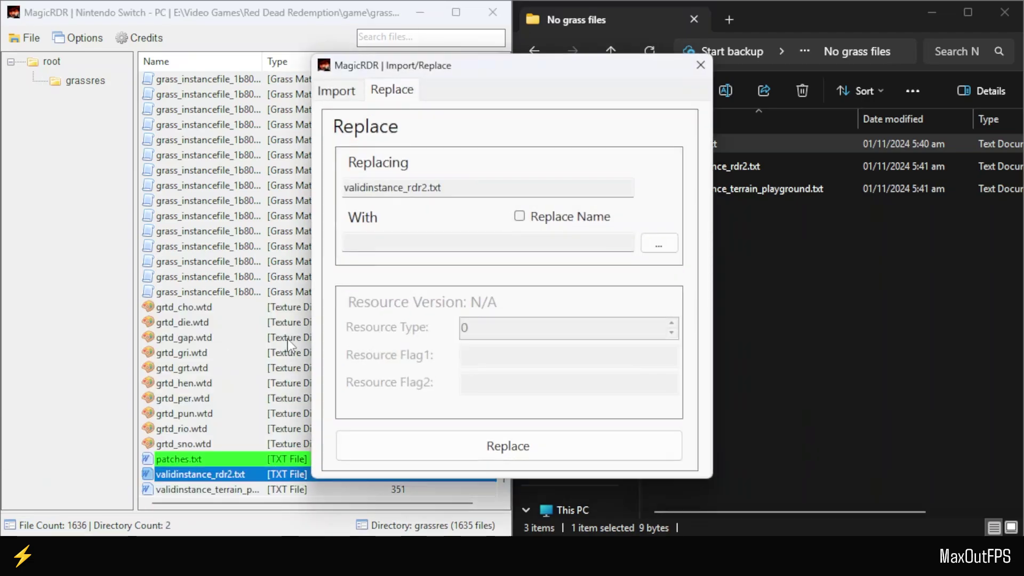
pyautogui.click(659, 244)
pyautogui.click(537, 231)
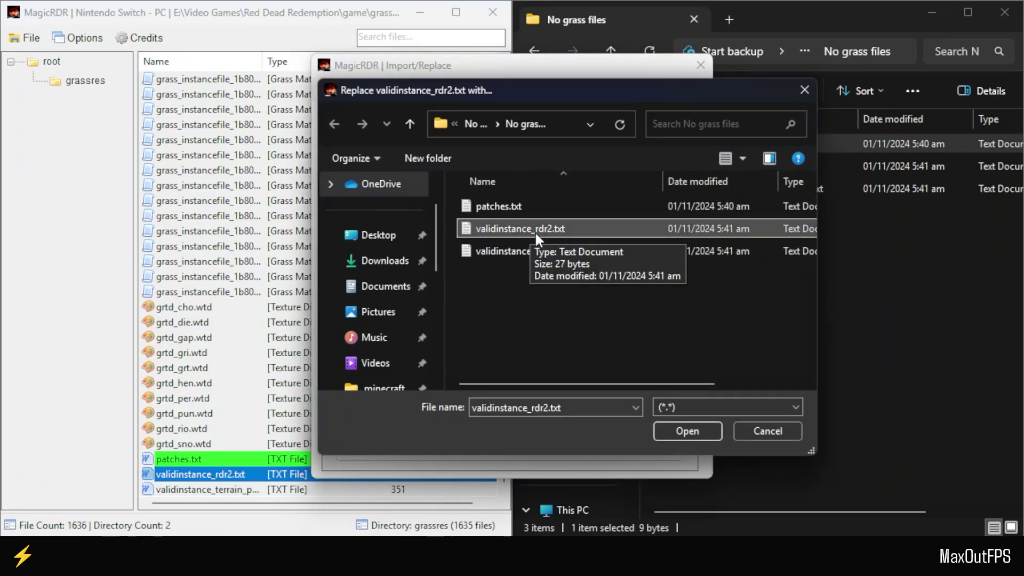
pyautogui.click(701, 430)
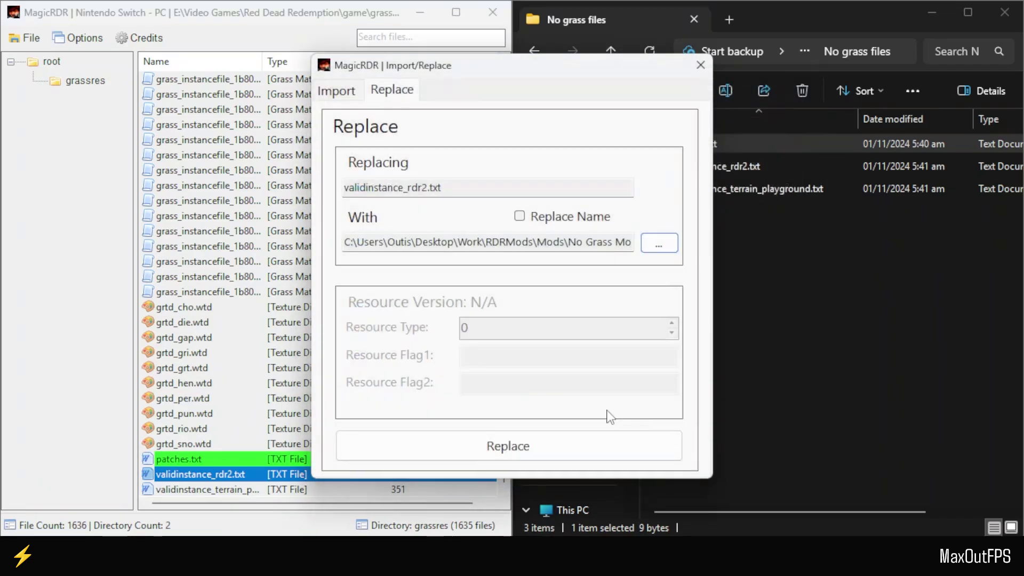
pyautogui.click(508, 447)
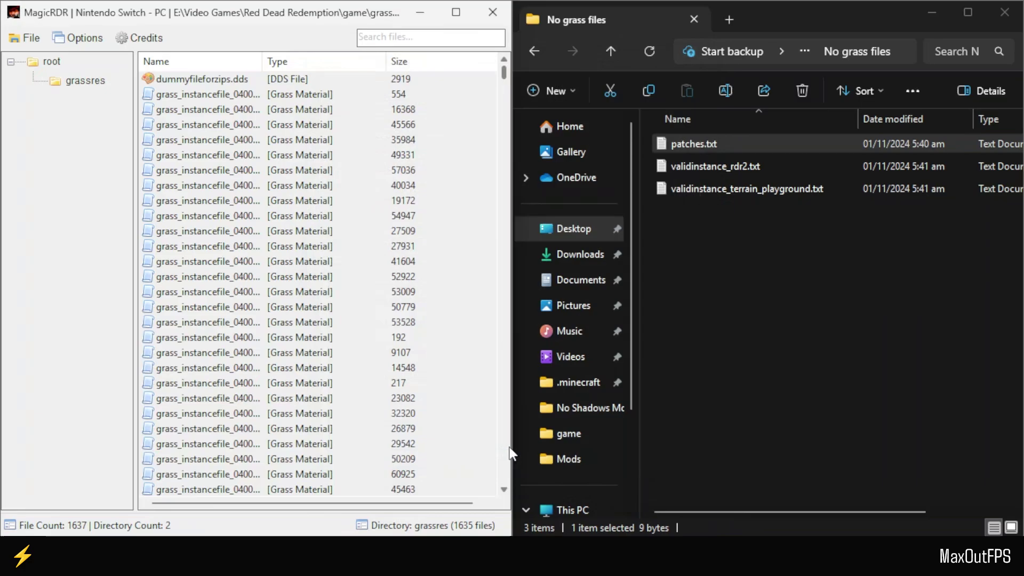
# Step: Replace validinstance_terrain_playground.txt in grassres with the file of the same name from the No grass files folder
pyautogui.scroll(-1, 504, 91)
pyautogui.moveTo(504, 80); pyautogui.dragTo(504, 478)
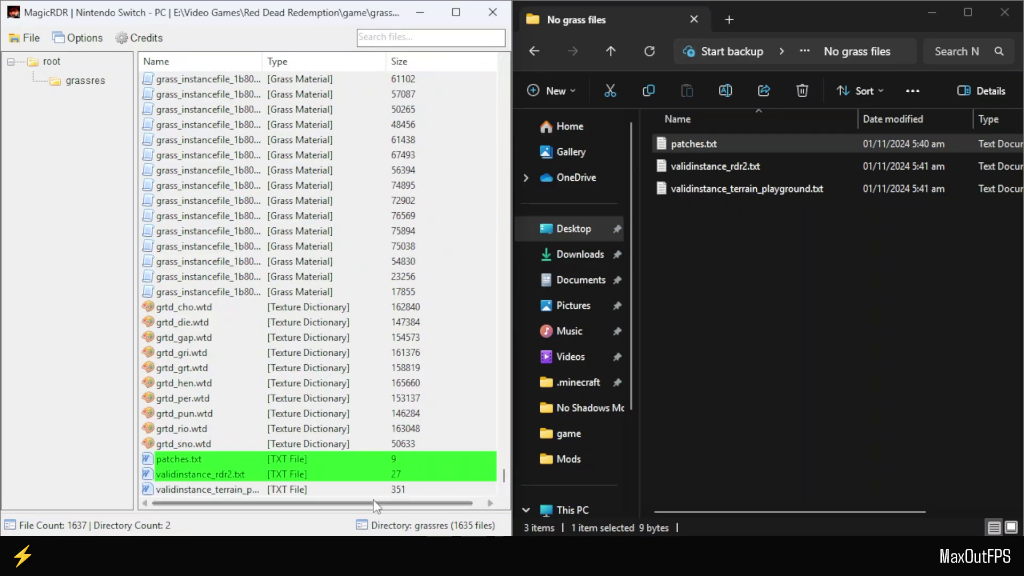
pyautogui.click(357, 489)
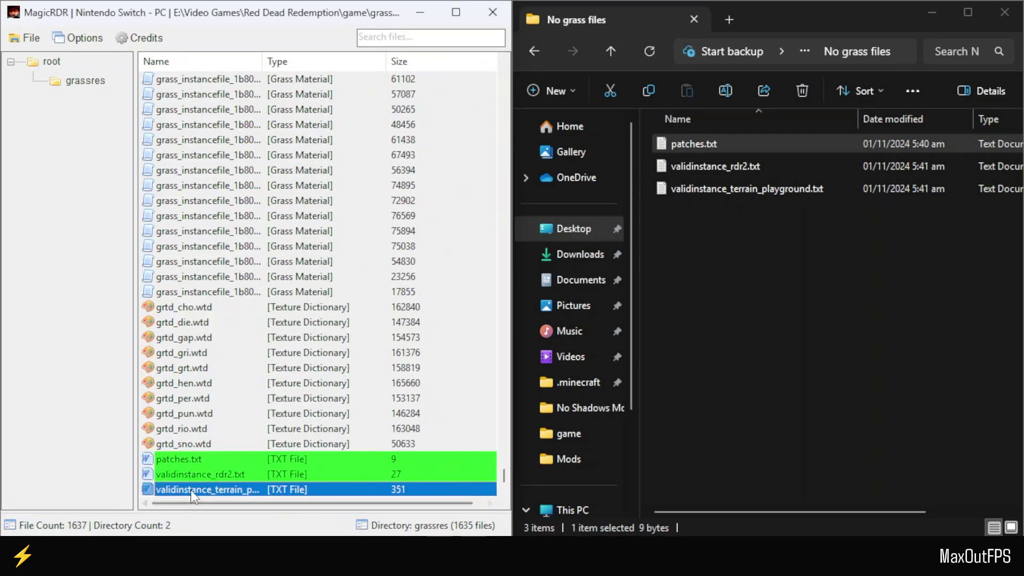
pyautogui.rightClick(148, 490)
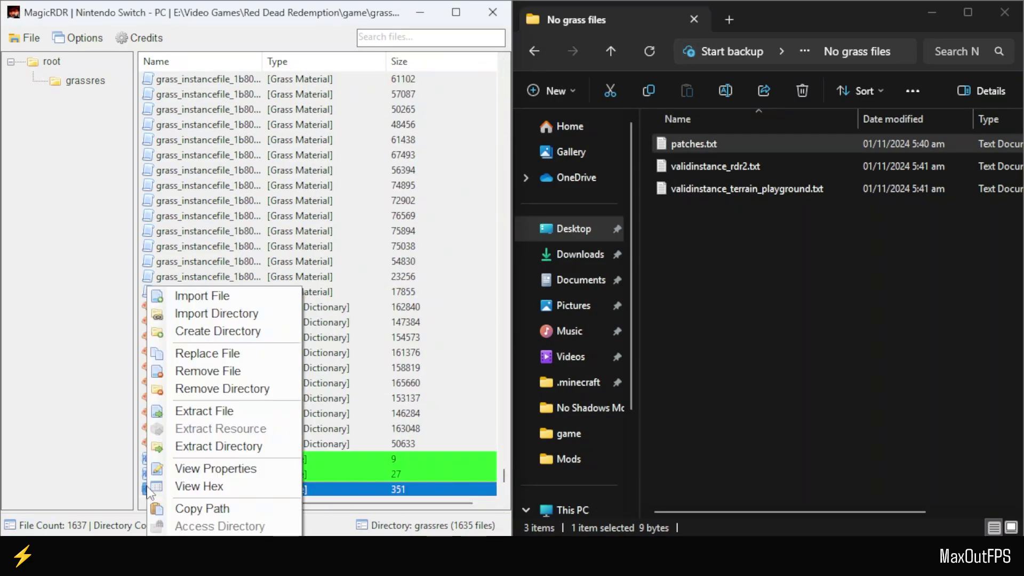
pyautogui.click(238, 359)
pyautogui.click(657, 242)
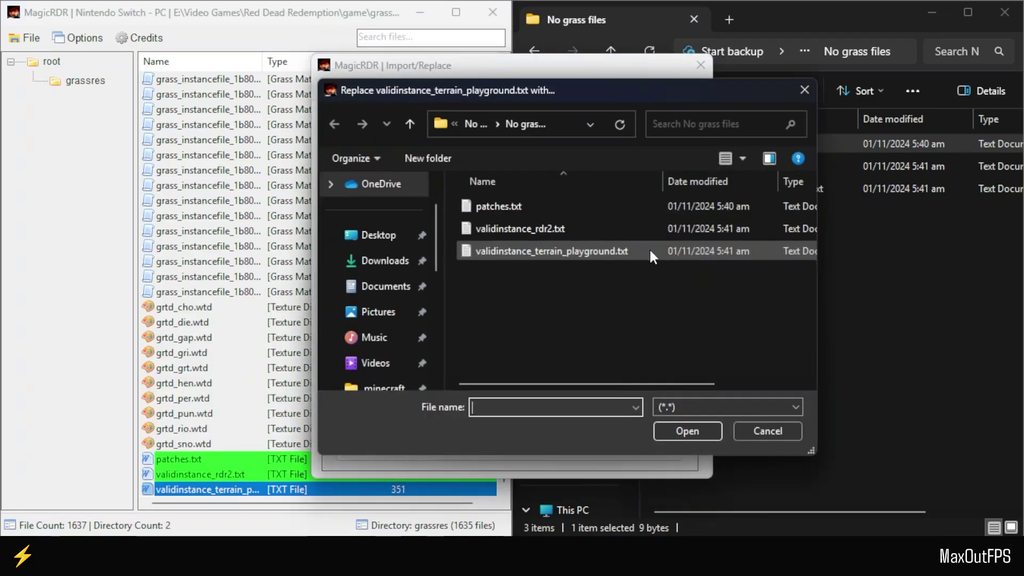
pyautogui.click(476, 255)
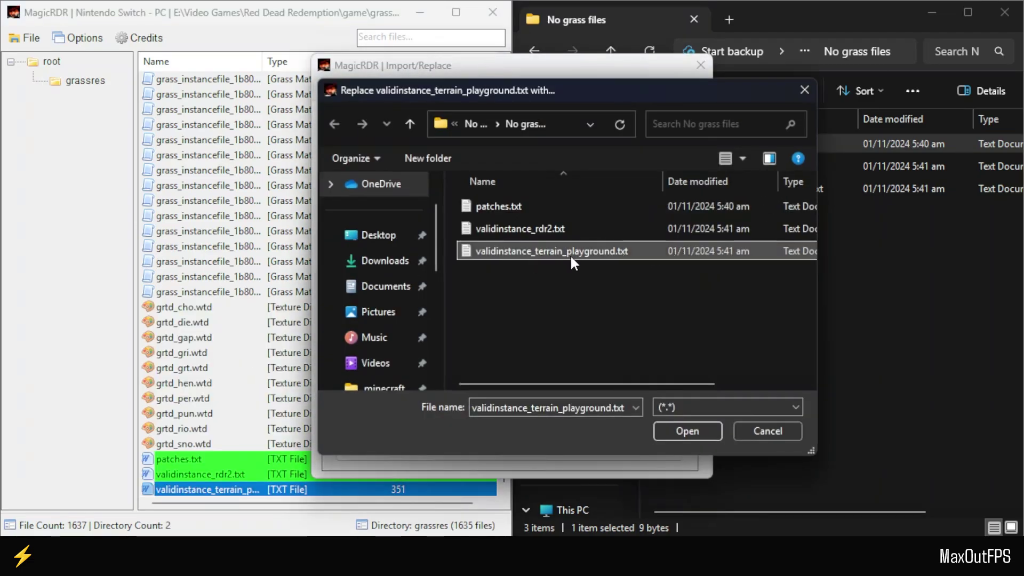
pyautogui.click(680, 427)
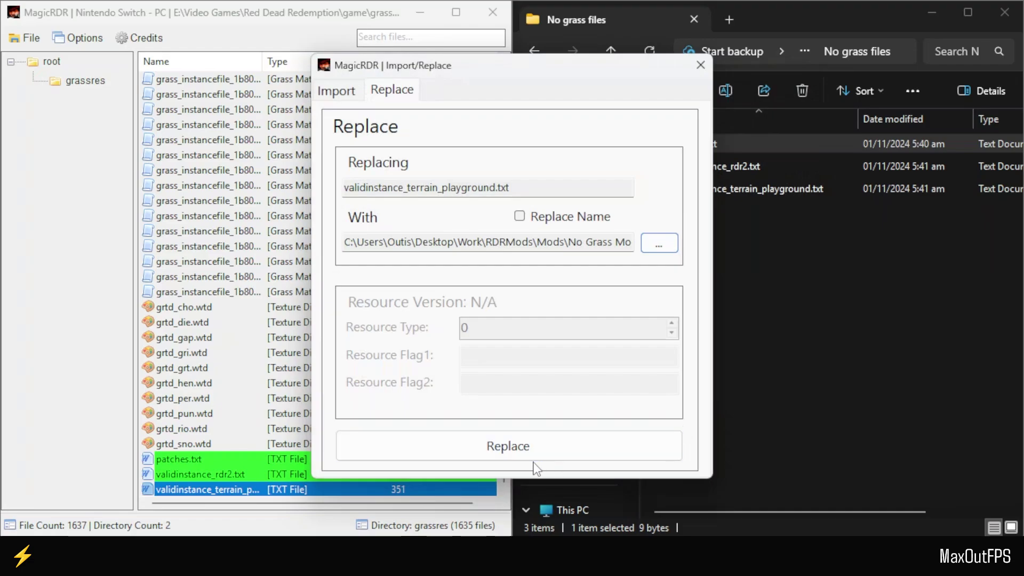
pyautogui.click(503, 448)
pyautogui.moveTo(504, 72); pyautogui.dragTo(506, 492)
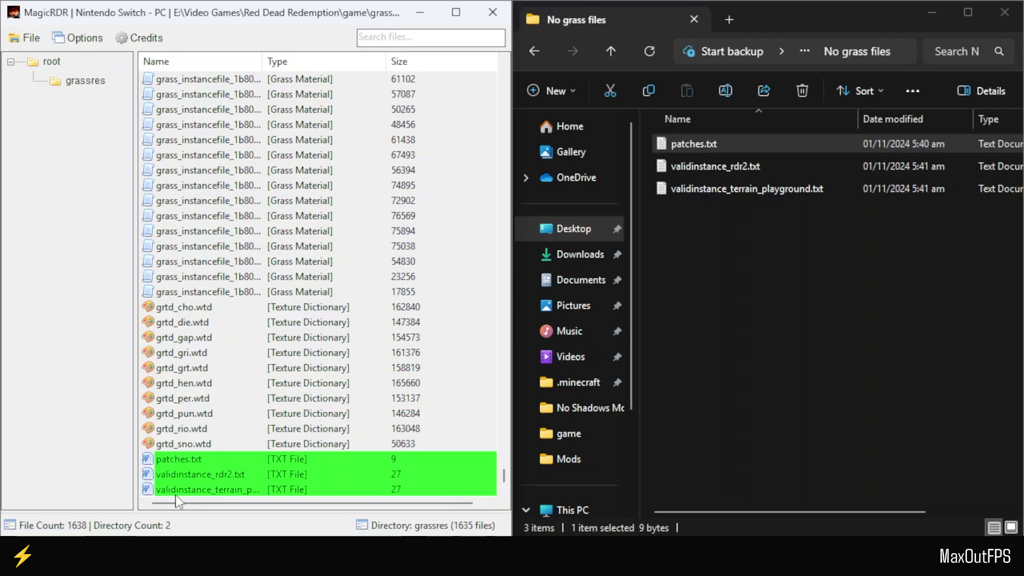
pyautogui.moveTo(853, 262); pyautogui.dragTo(696, 117)
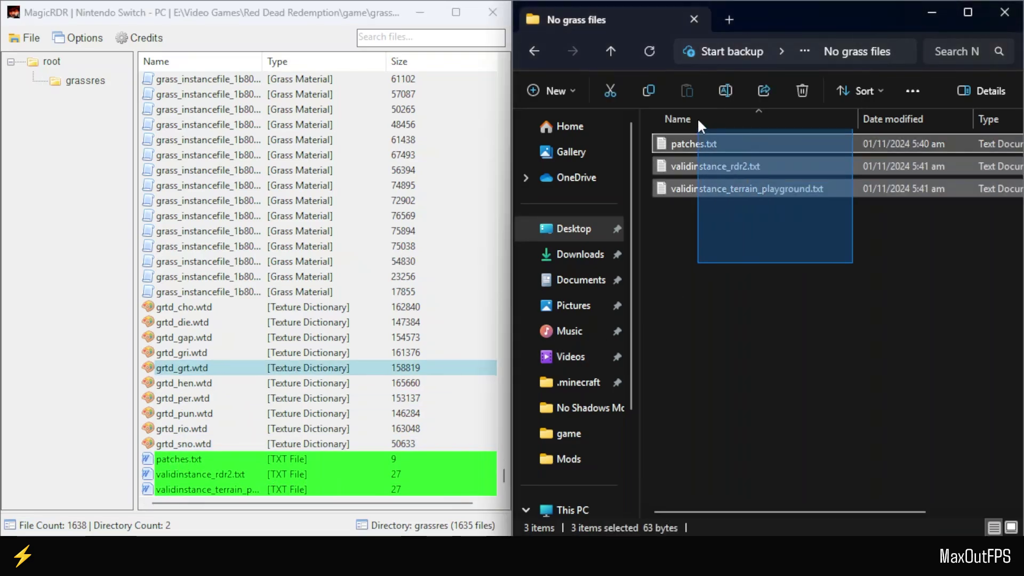
pyautogui.click(791, 309)
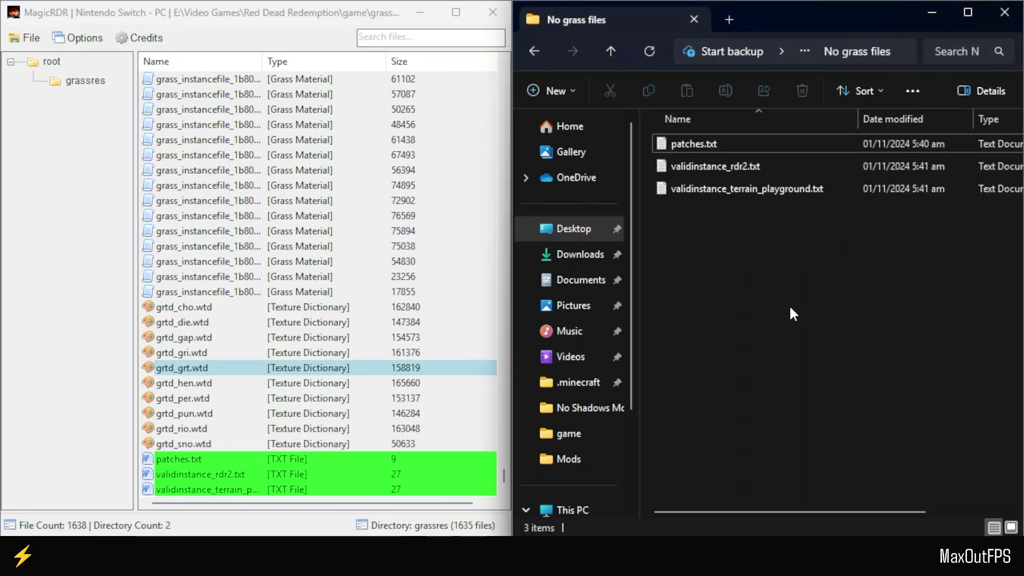